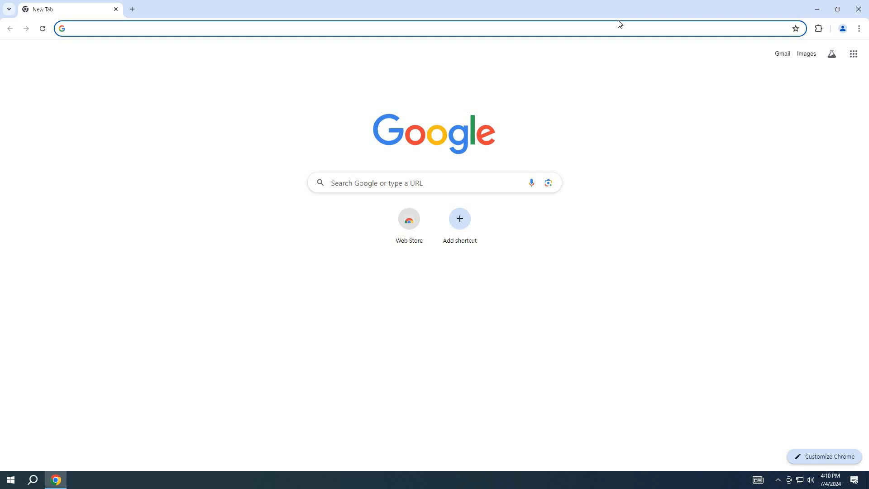
# Search Google for 'download vmware workstation pro' from Chrome's address bar suggestions
pyautogui.write('dow')
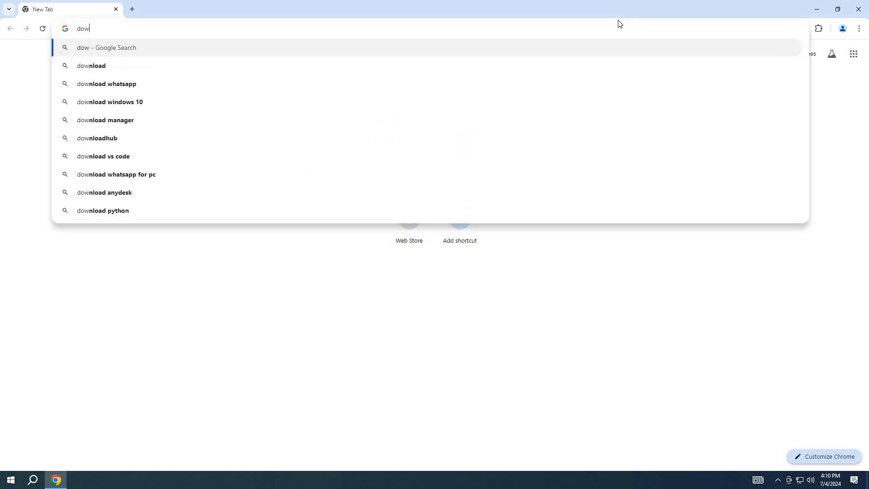
pyautogui.write('nload')
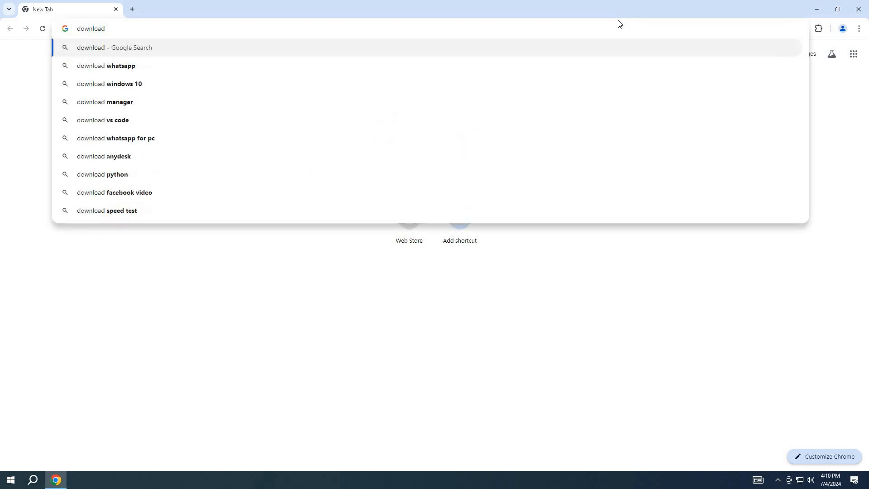
pyautogui.write(' vmware')
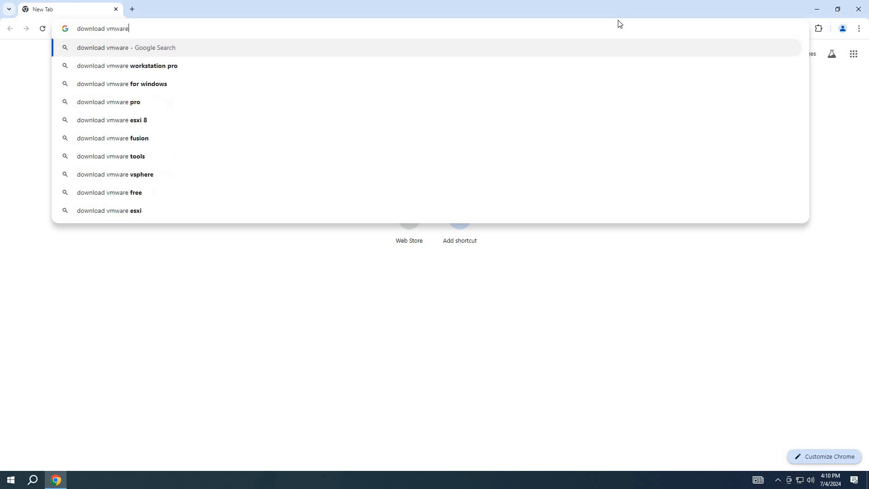
pyautogui.click(97, 67)
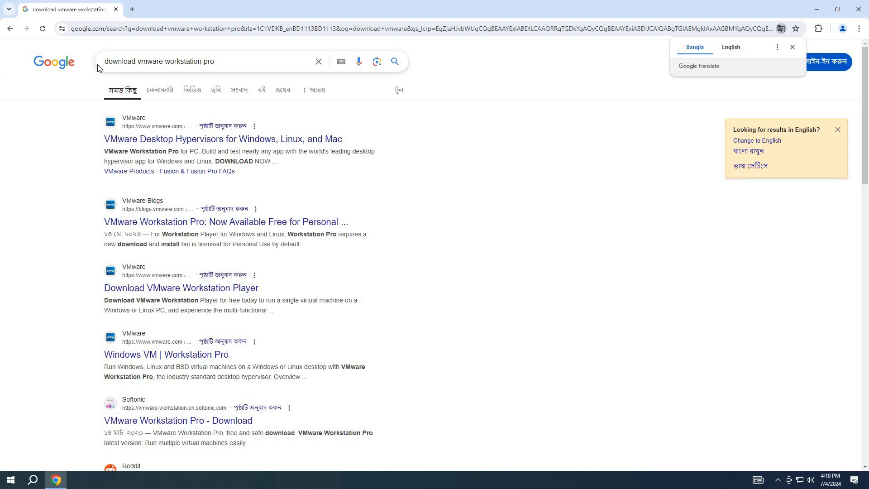
# Open VMware's Desktop Hypervisors page and choose to download Fusion or Workstation
pyautogui.click(164, 138)
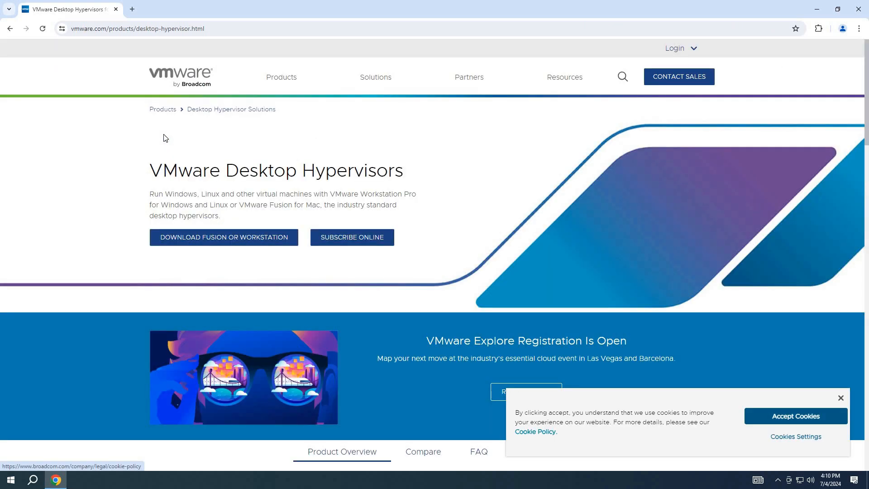
pyautogui.click(203, 239)
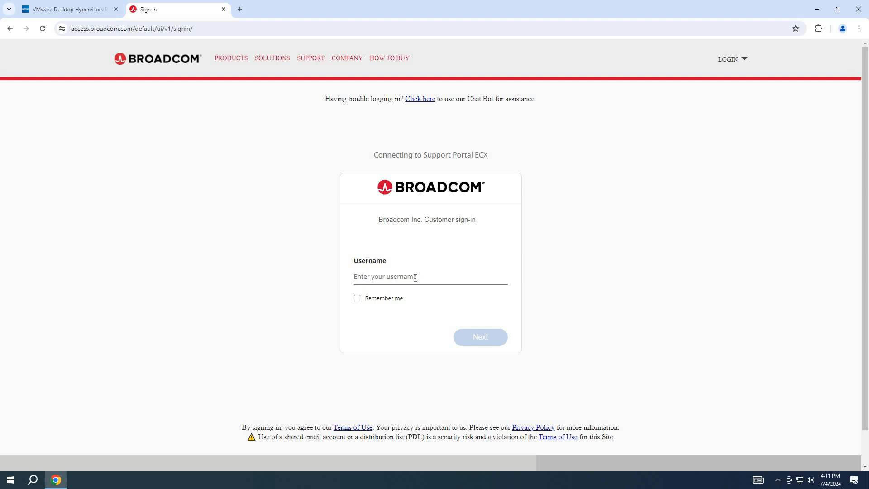
pyautogui.moveTo(731, 59)
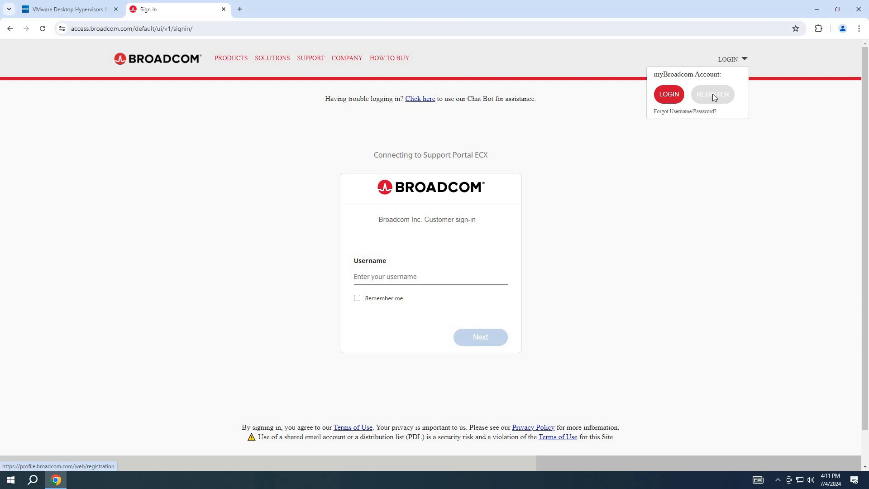
# Register a new Broadcom account with your e-mail address and the captcha answer
pyautogui.click(712, 93)
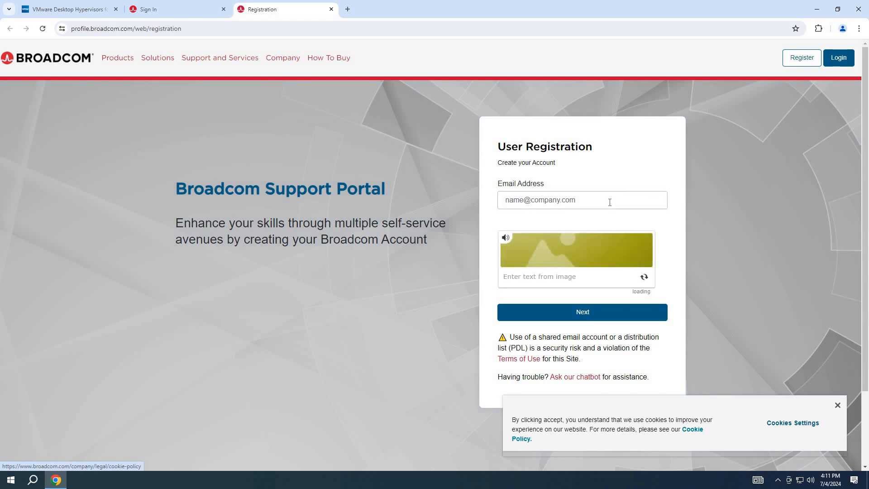
pyautogui.click(609, 201)
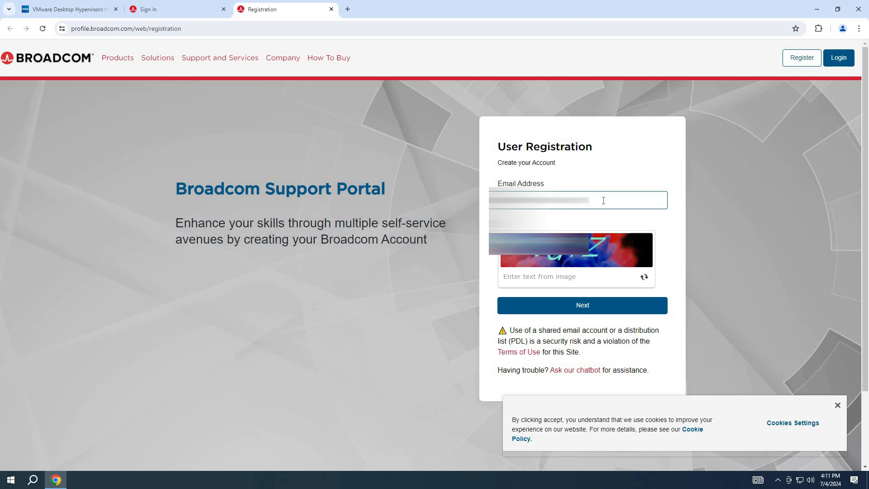
pyautogui.click(581, 302)
pyautogui.scroll(-2, 545, 332)
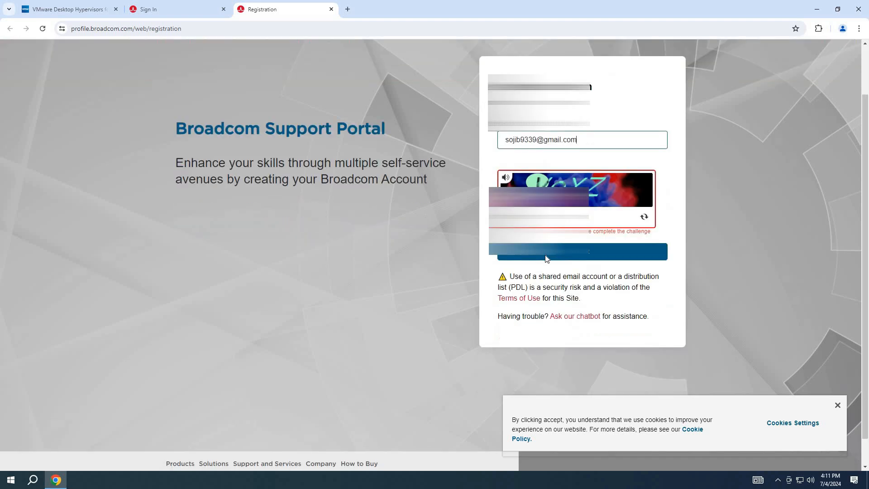
pyautogui.click(537, 184)
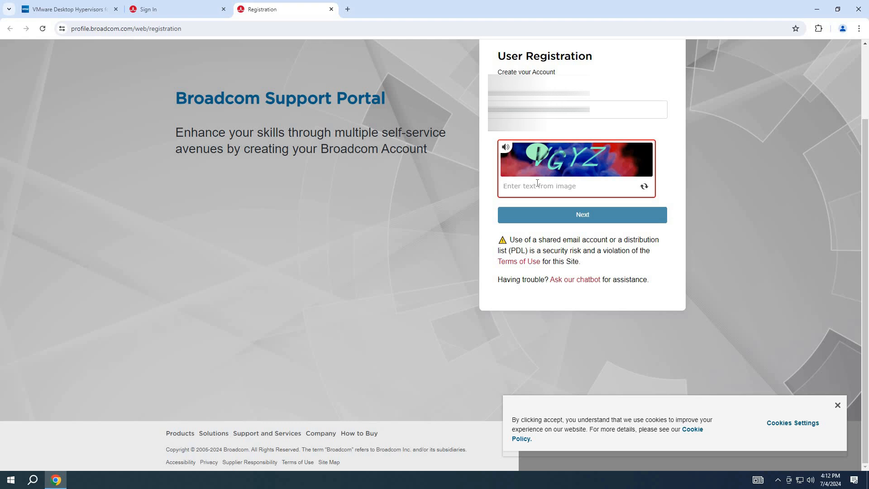
pyautogui.write('VGYZ')
pyautogui.click(572, 221)
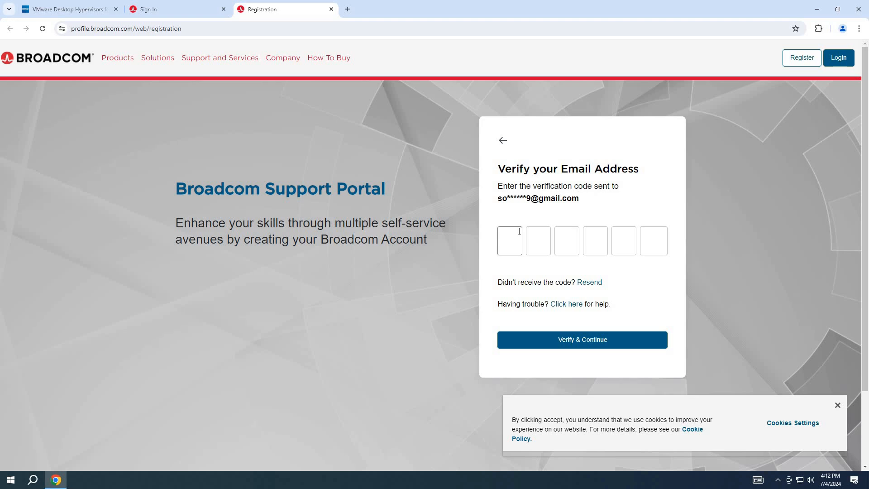
# Enter the emailed six-digit verification code and continue to the name fields
pyautogui.click(595, 338)
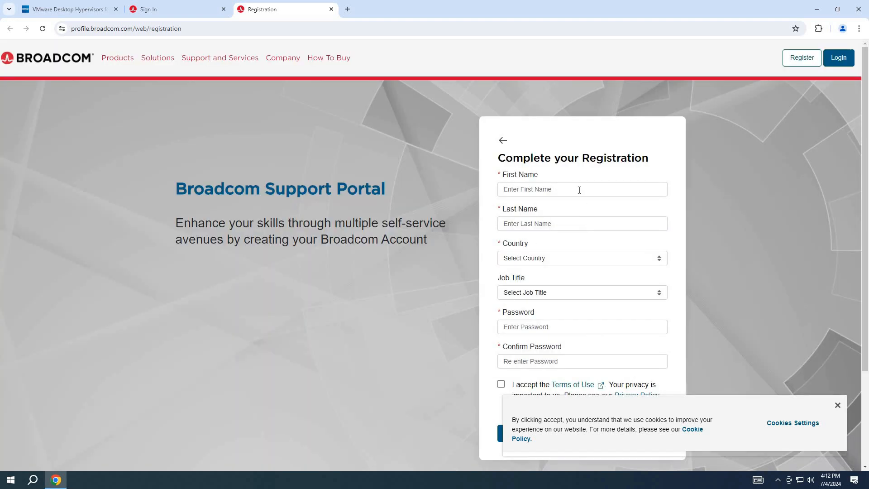
pyautogui.click(579, 190)
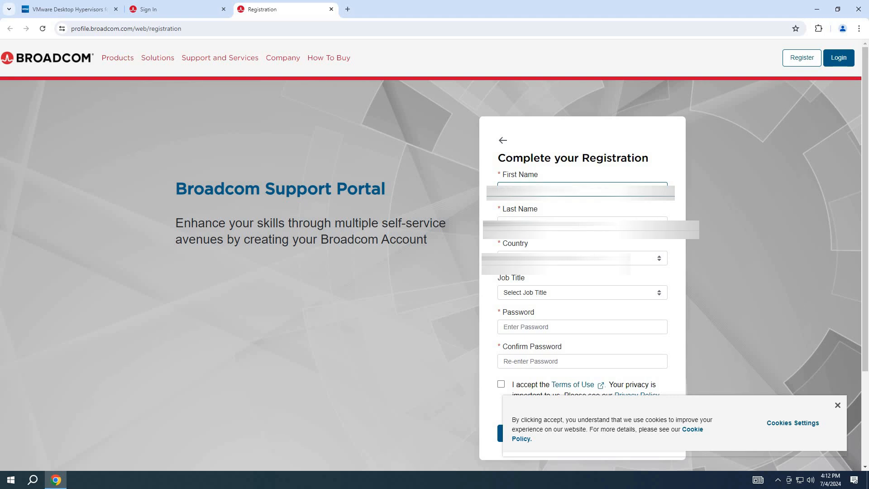
# Enter the last name, choose Bangladesh as country and Other as job title
pyautogui.click(582, 224)
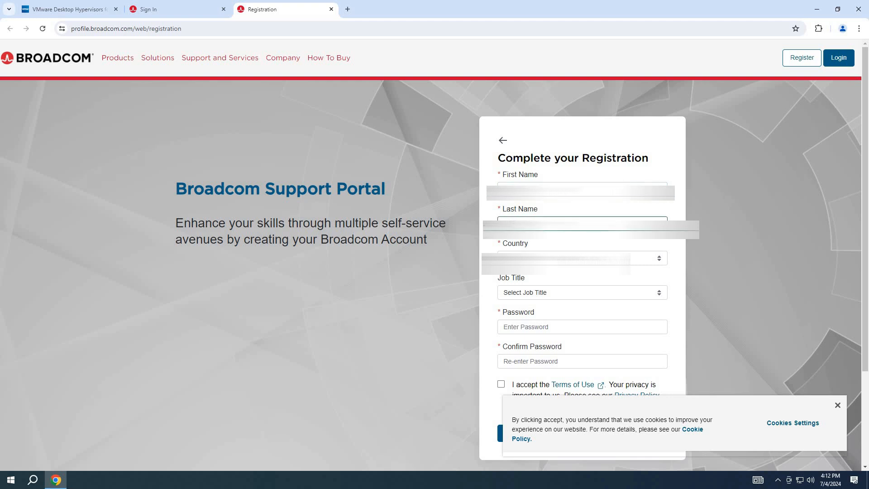
pyautogui.click(631, 258)
pyautogui.scroll(-3, 550, 330)
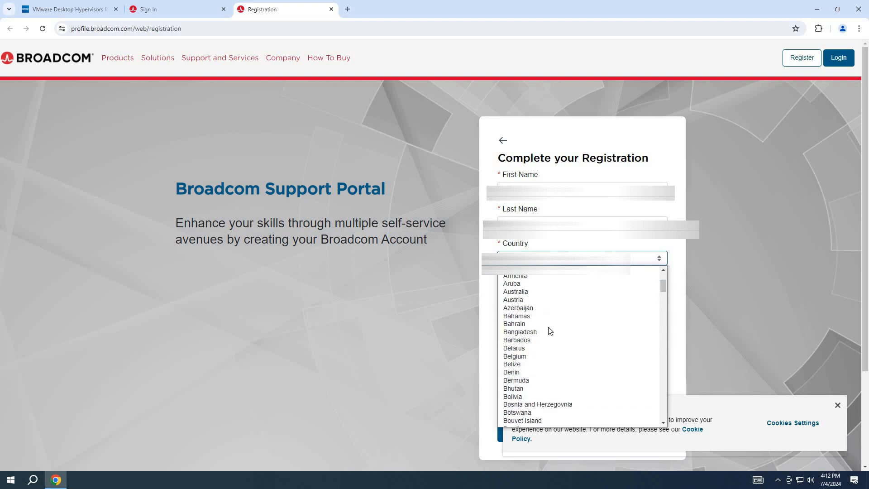
pyautogui.click(549, 332)
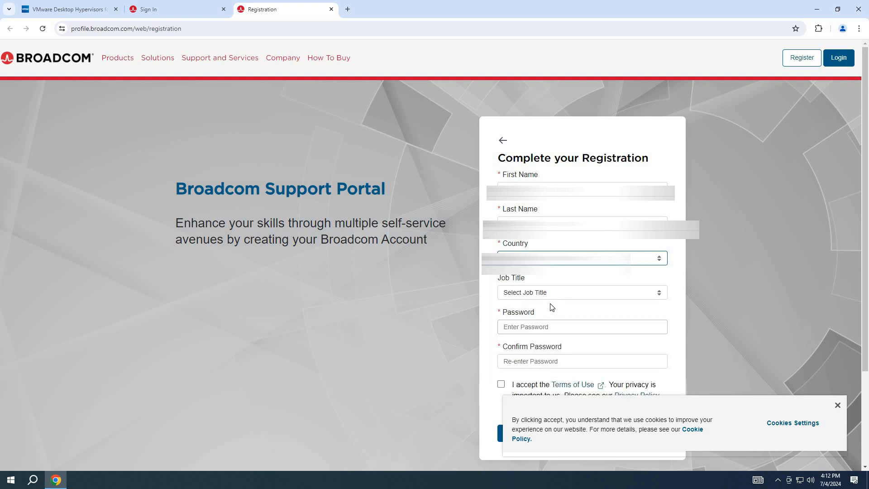
pyautogui.click(572, 294)
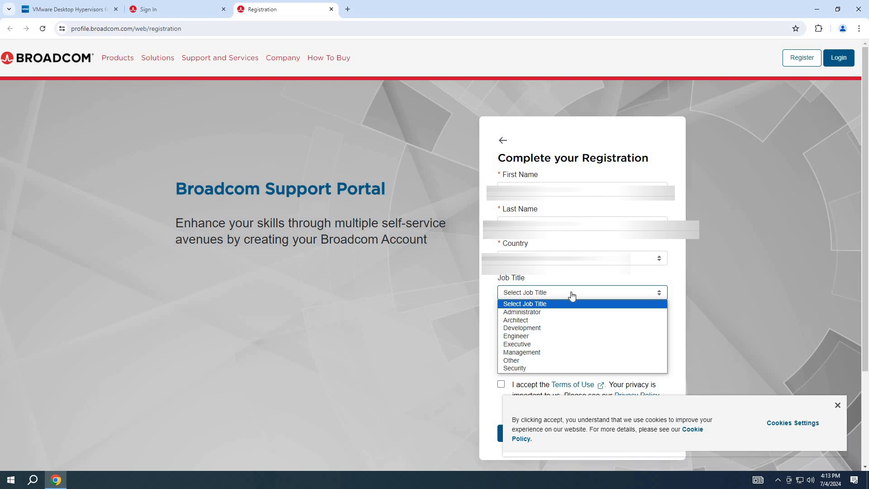
pyautogui.click(527, 362)
# Enter the account password and confirm it with the same password
pyautogui.click(541, 328)
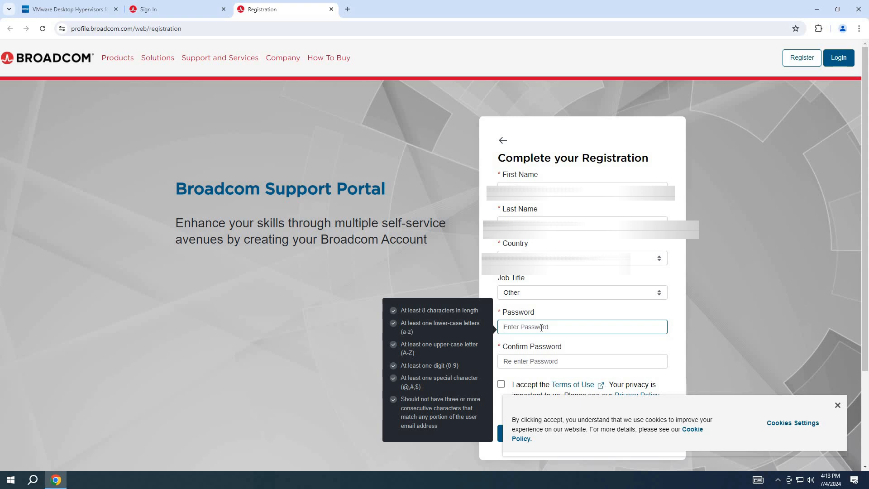
pyautogui.write('•••••••••@••••')
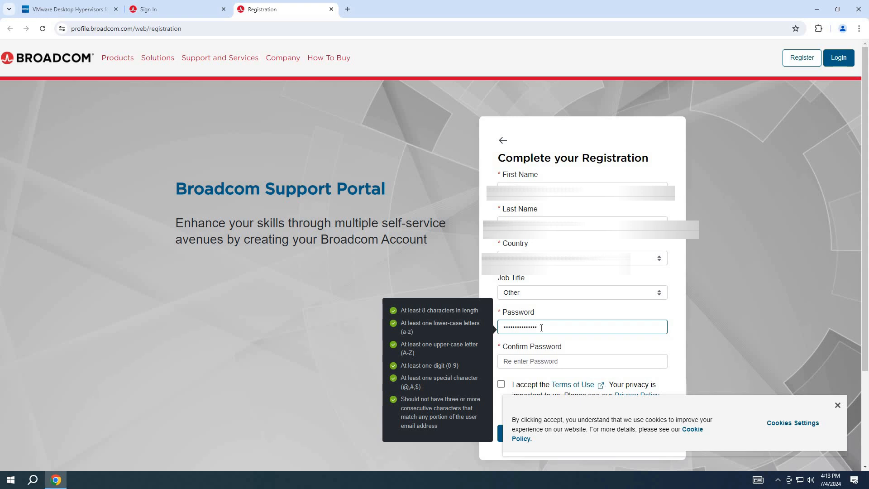
pyautogui.click(549, 361)
pyautogui.write('•')
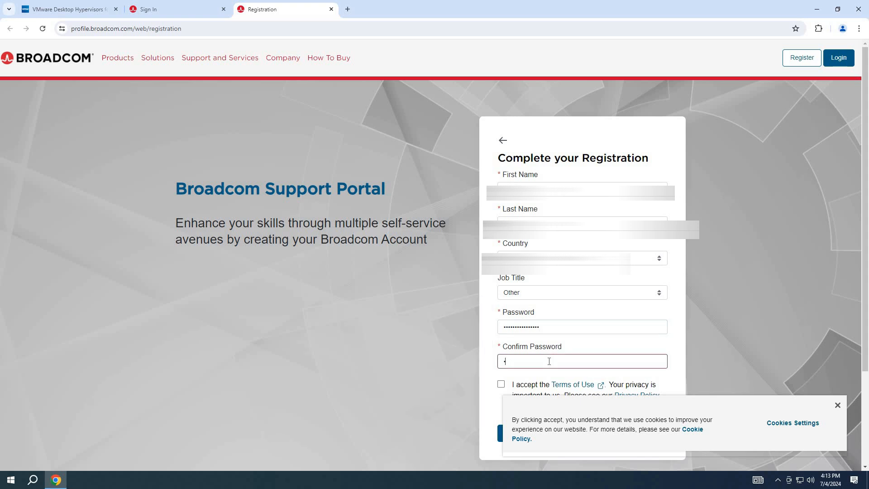
pyautogui.write('•••••••••••••')
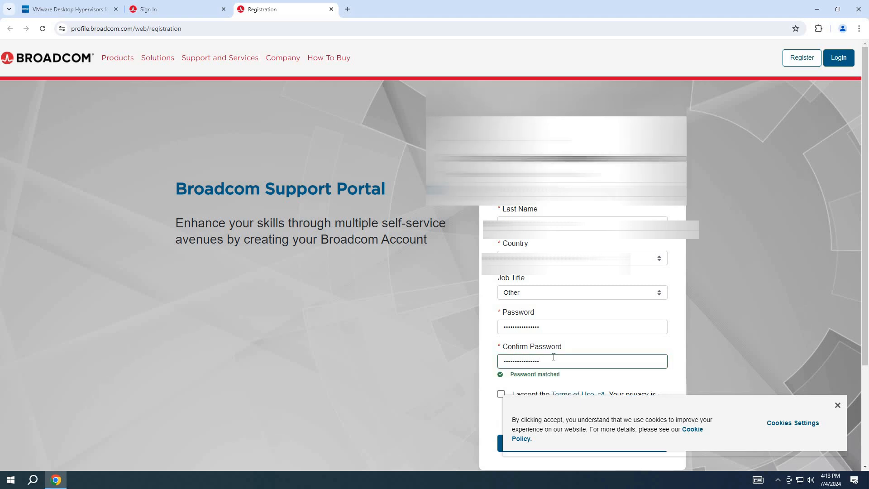
pyautogui.scroll(-3, 548, 360)
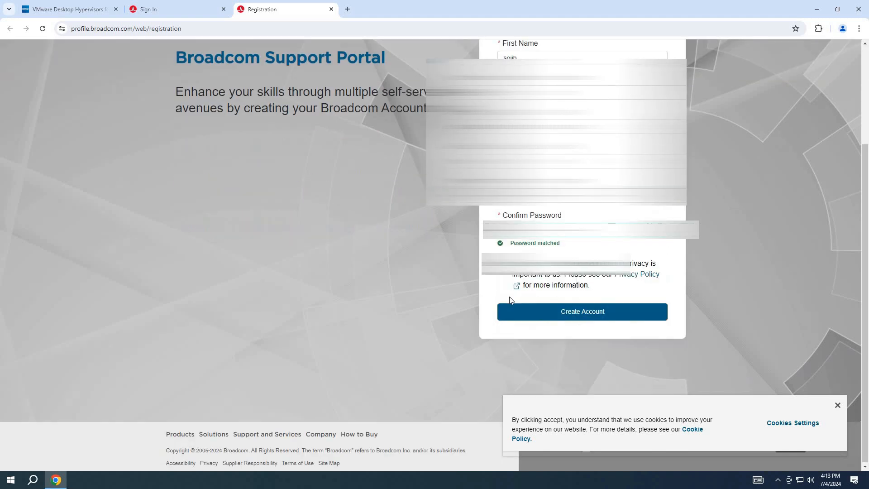
# Create the account, dismiss the save-password and cookie prompts, and go to Login
pyautogui.click(576, 312)
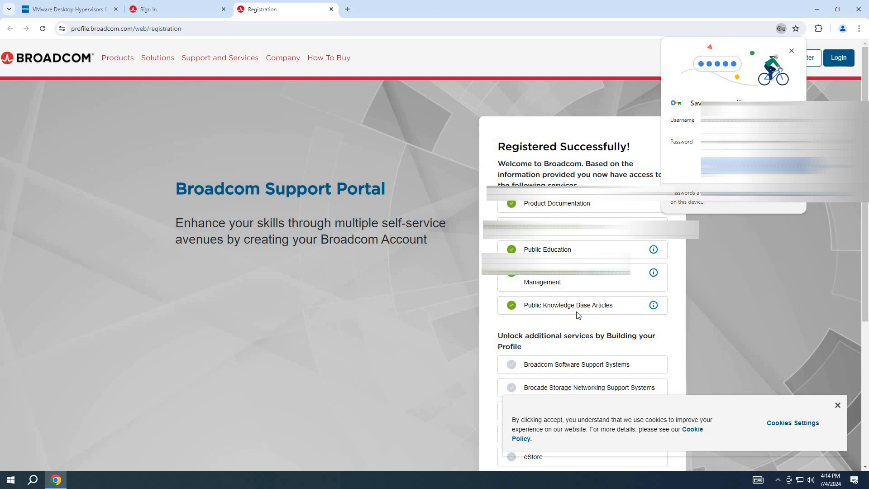
pyautogui.click(756, 175)
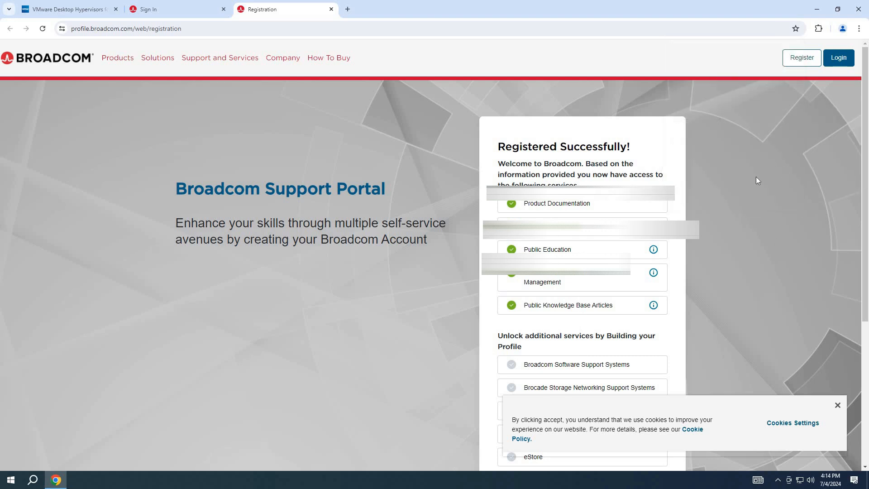
pyautogui.click(838, 405)
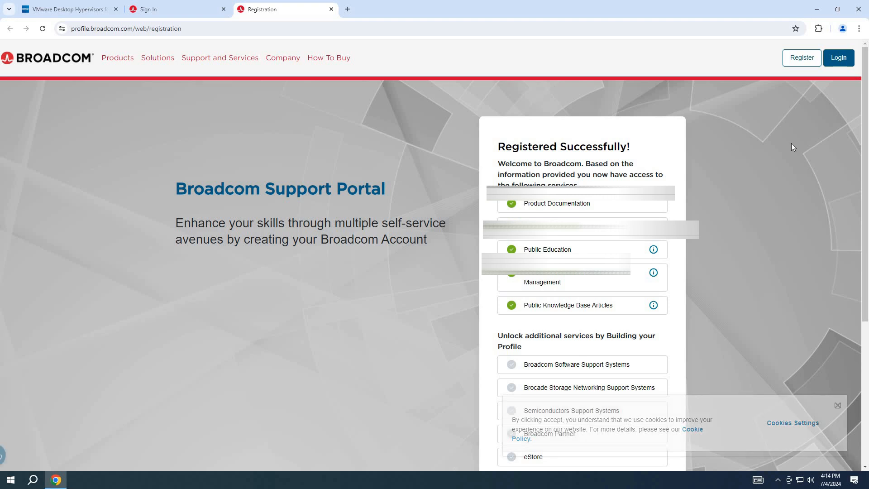
pyautogui.click(841, 61)
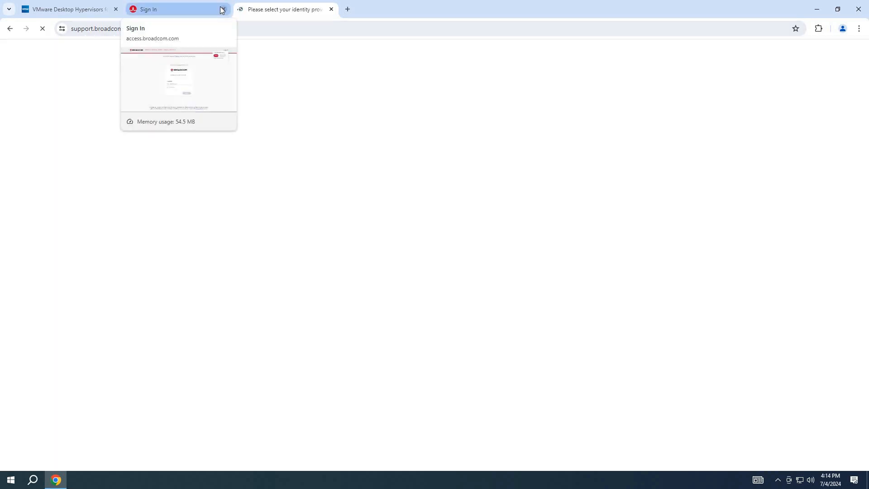
# Close the duplicate Broadcom sign-in tab, keeping one sign-in page
pyautogui.click(191, 8)
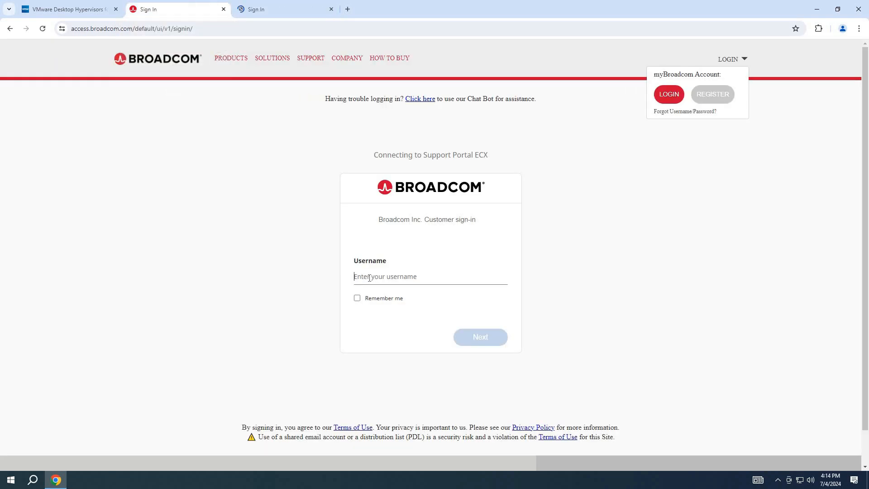
pyautogui.click(302, 15)
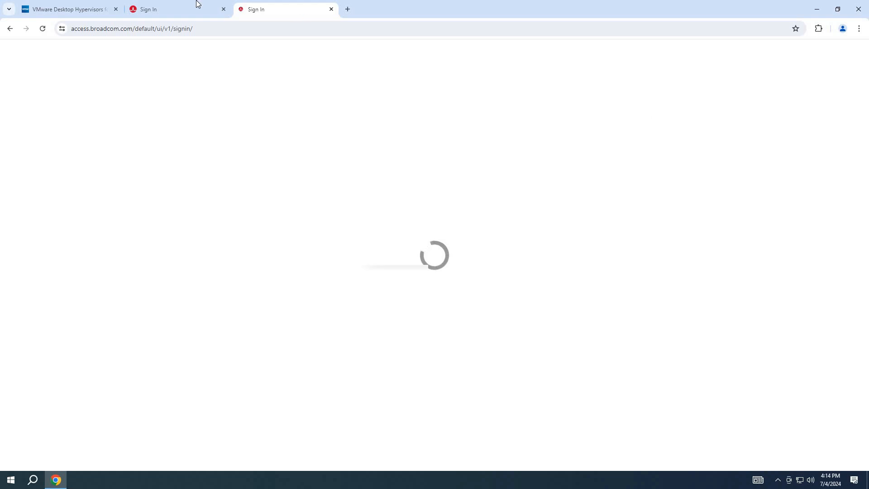
pyautogui.click(224, 9)
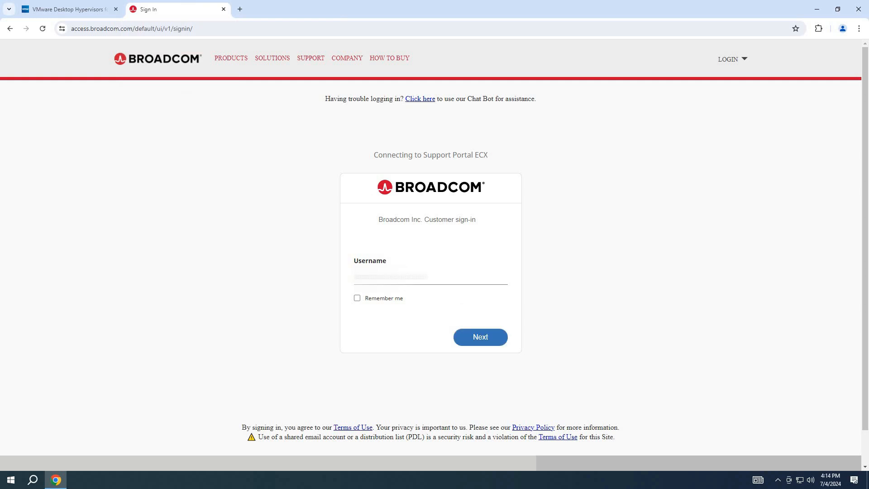
# Sign in with the new account's username and password
pyautogui.click(494, 341)
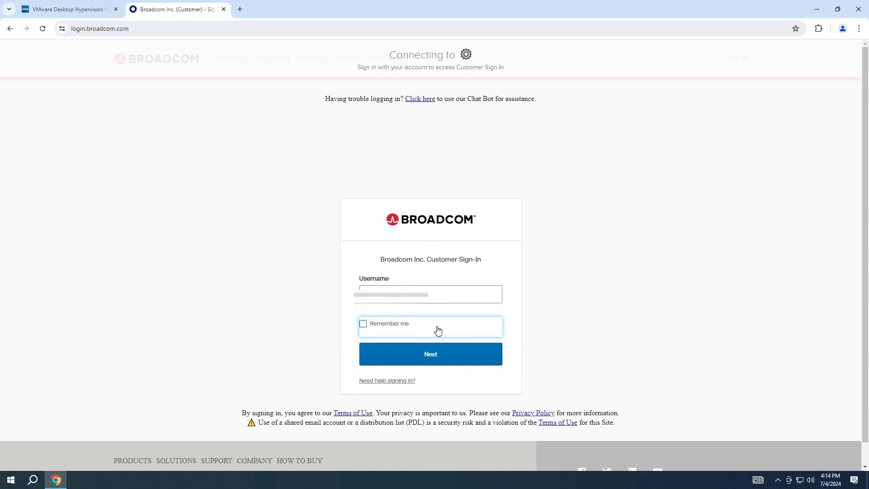
pyautogui.click(436, 356)
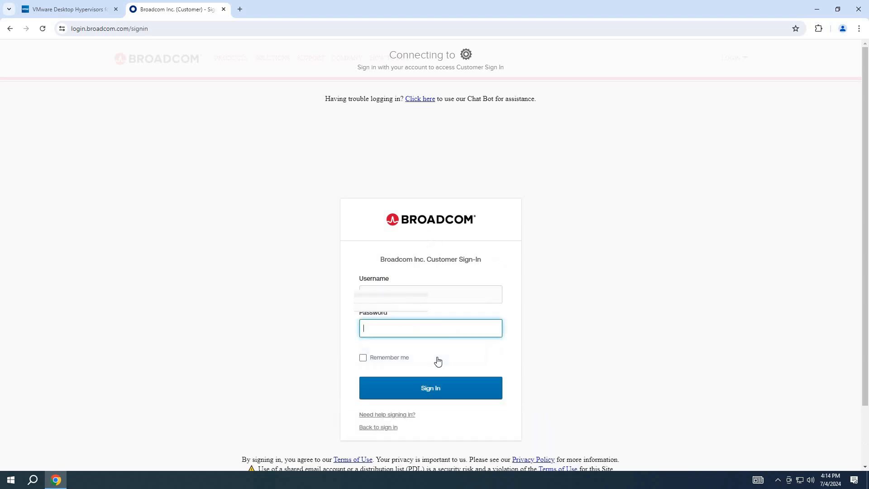
pyautogui.write('••••••••••')
pyautogui.write('*****')
pyautogui.click(437, 385)
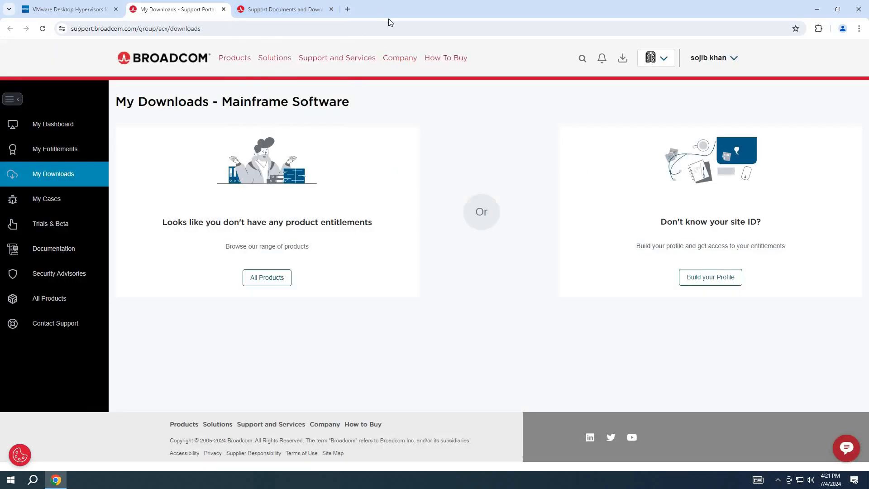
# Open My Dashboard and step through the welcome tour to the end
pyautogui.click(63, 131)
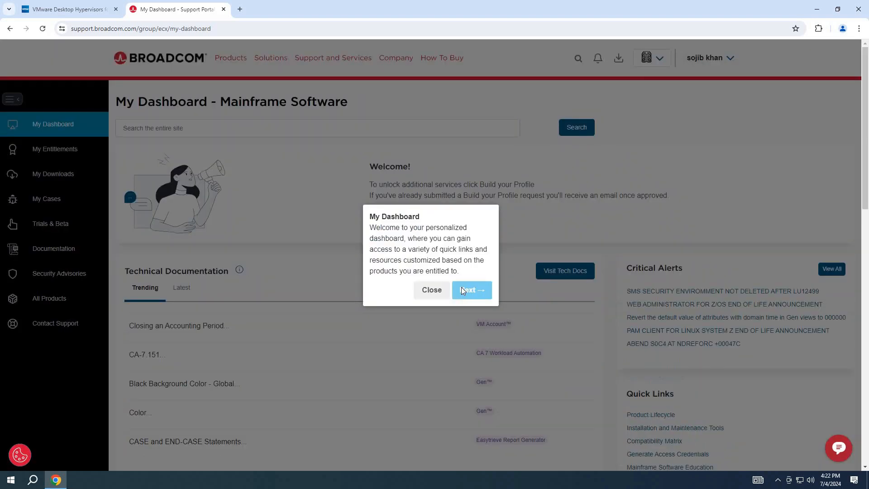
pyautogui.click(463, 290)
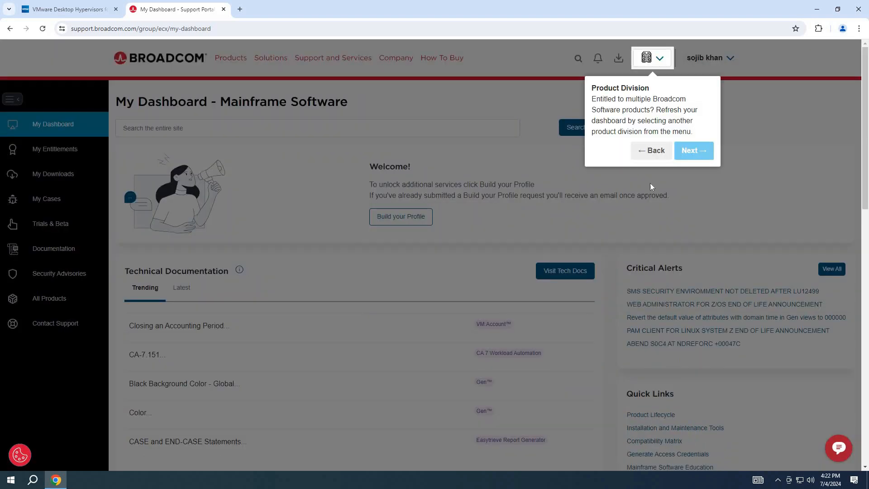
pyautogui.click(695, 154)
pyautogui.click(650, 138)
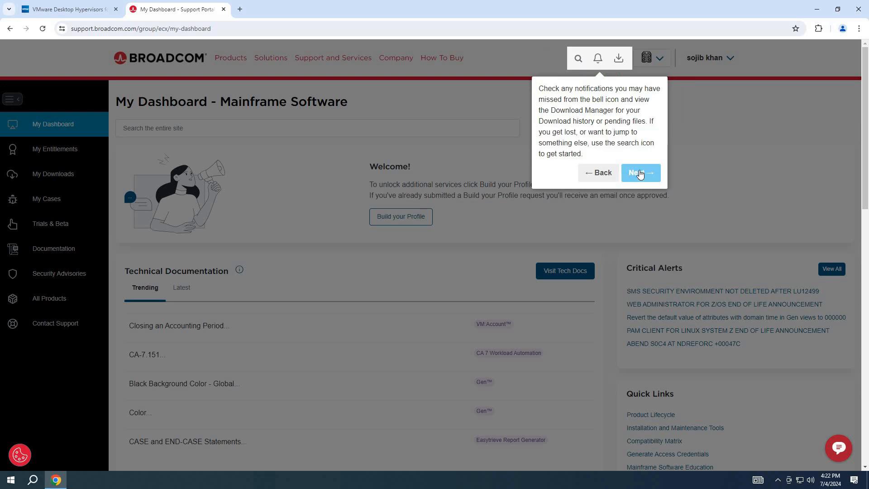
pyautogui.click(638, 172)
pyautogui.click(226, 130)
# Search the site for 'VMware Workstation Pro'
pyautogui.click(235, 125)
pyautogui.write('vn')
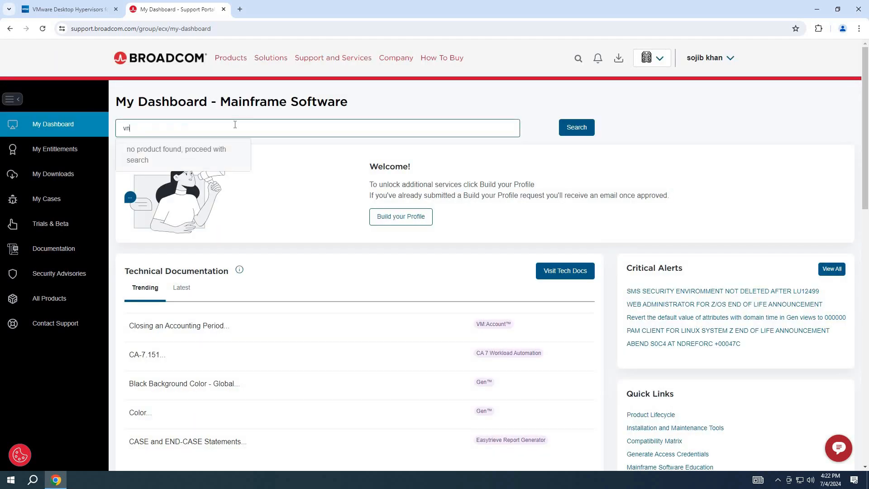
pyautogui.write('m')
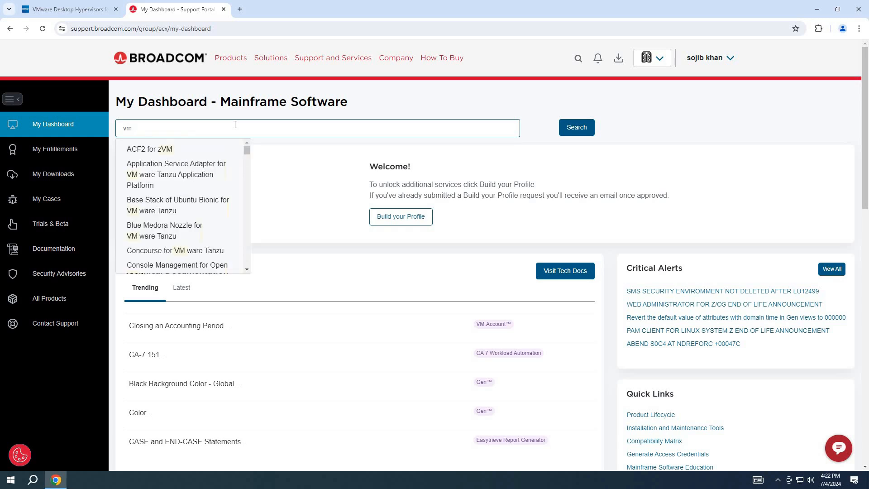
pyautogui.write('war')
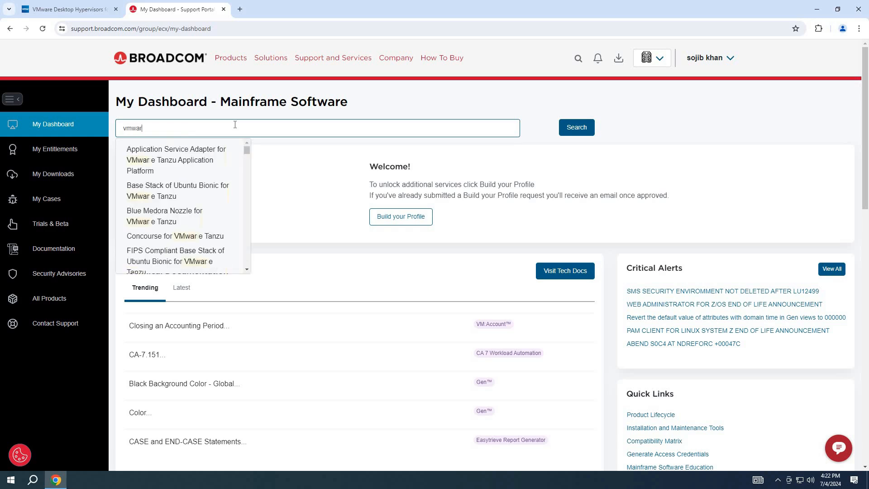
pyautogui.write('e w')
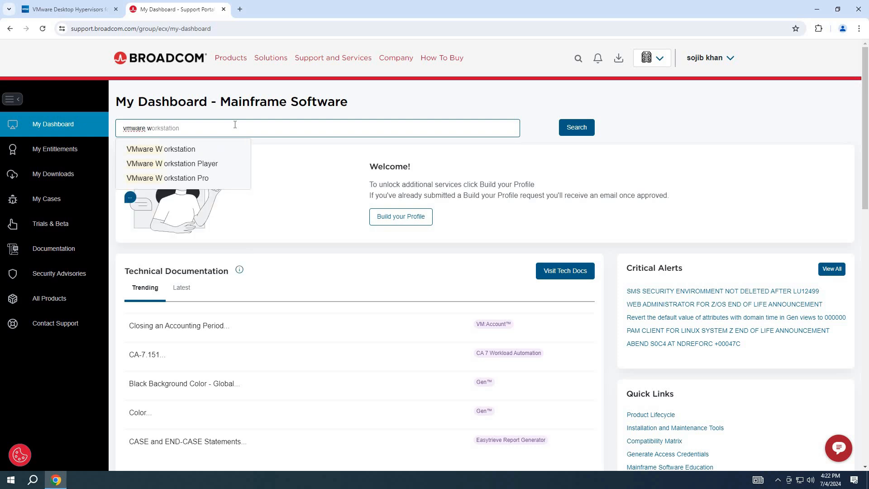
pyautogui.click(211, 179)
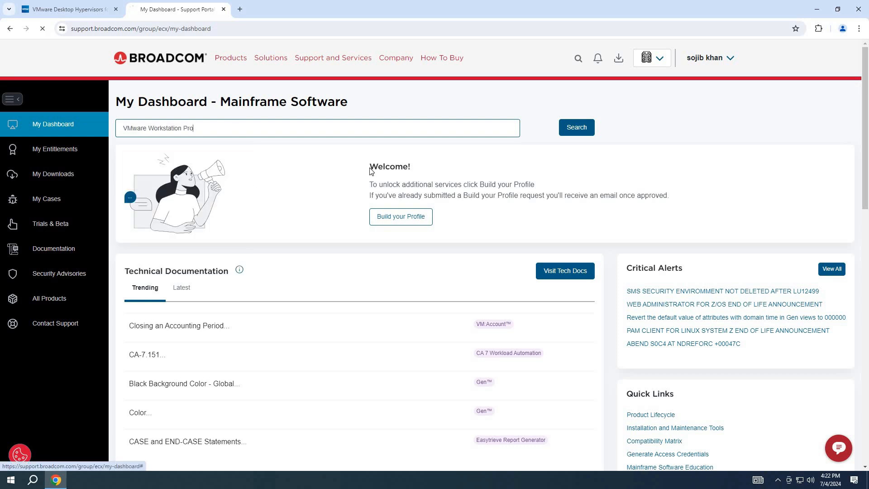
pyautogui.click(585, 130)
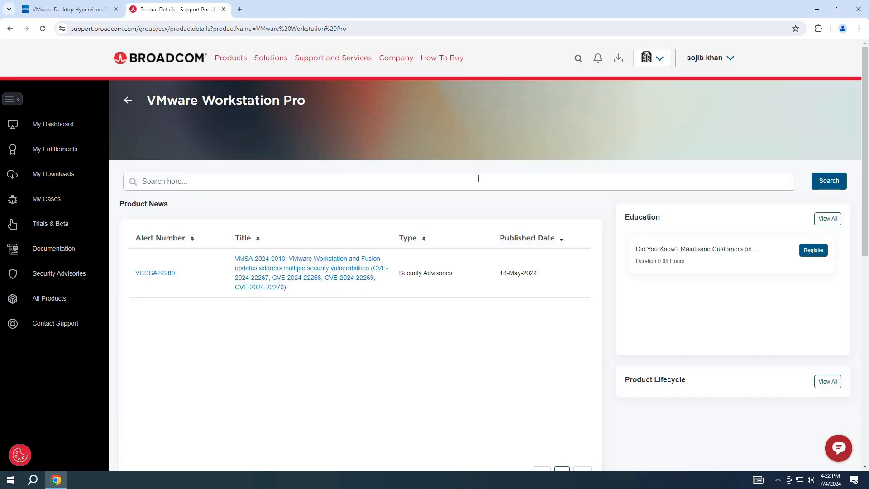
# Open advisory VMSA-2024-0010 and scroll down to its References section
pyautogui.click(273, 271)
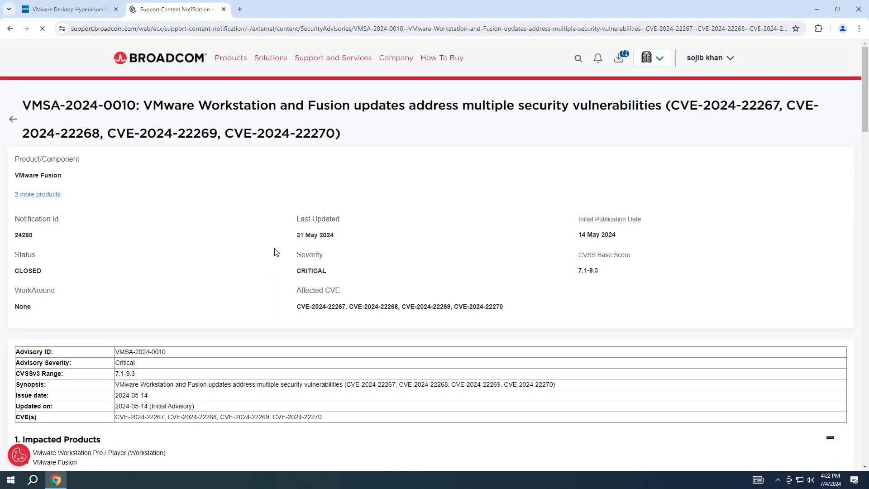
pyautogui.scroll(-9, 274, 249)
pyautogui.scroll(-1, 276, 253)
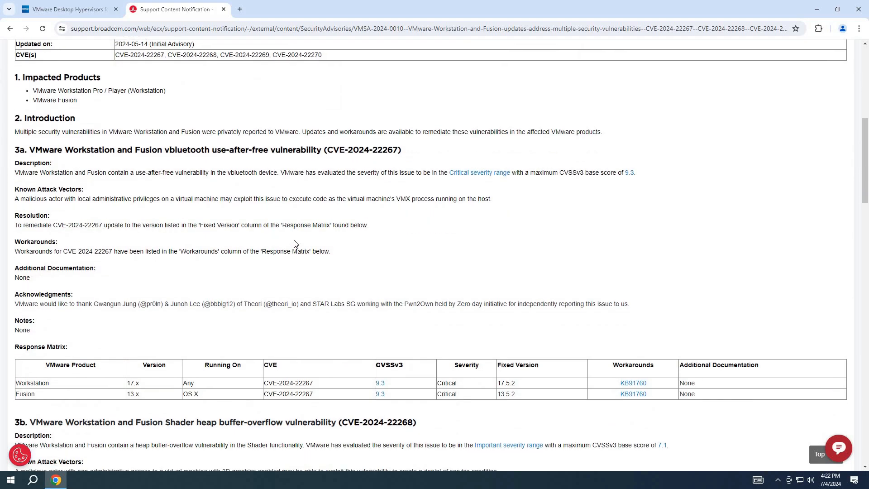
pyautogui.scroll(-10, 294, 243)
pyautogui.scroll(-12, 294, 244)
pyautogui.scroll(-2, 294, 244)
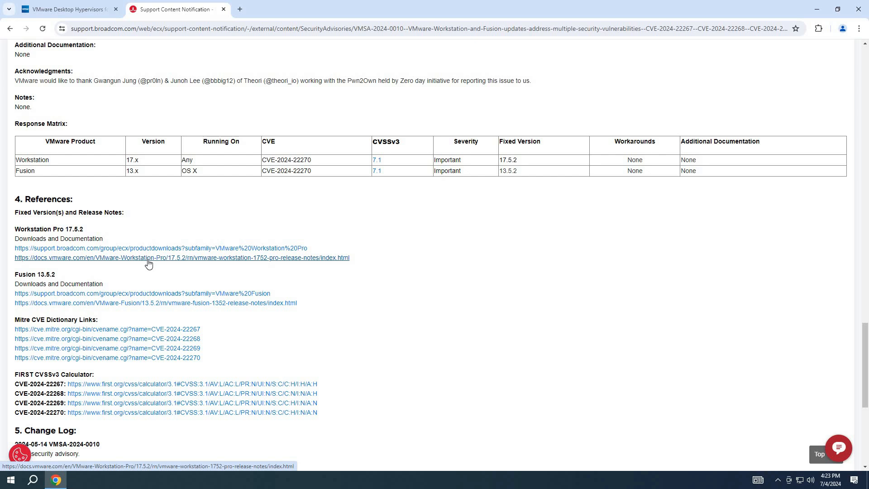
# Follow the Workstation Pro 17.5.2 download link and expand 17.0 for Personal Use (Windows)
pyautogui.click(127, 249)
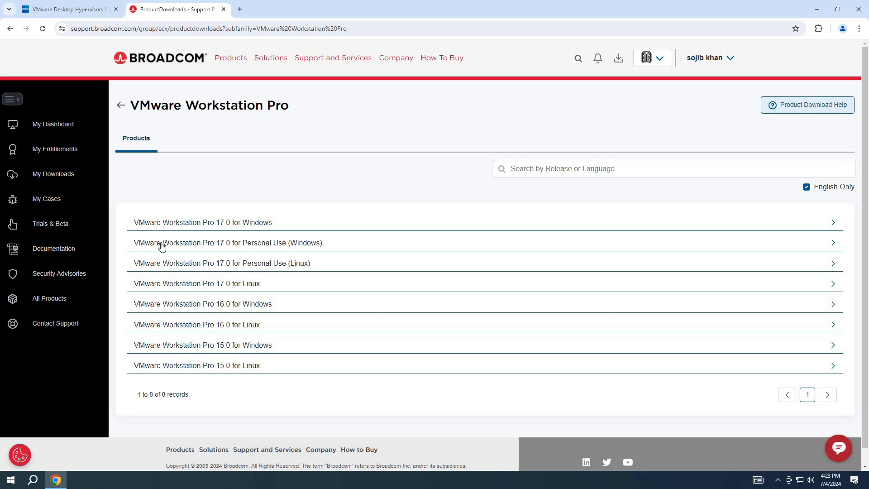
pyautogui.click(161, 247)
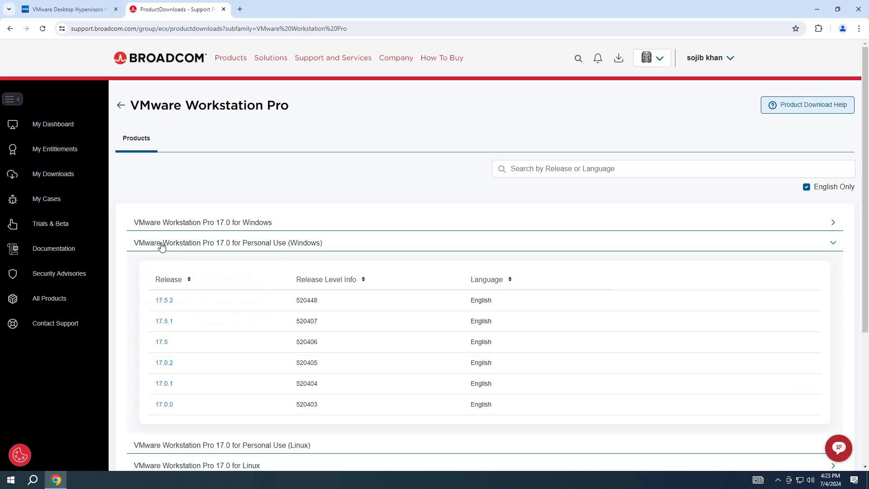
pyautogui.scroll(-1, 161, 247)
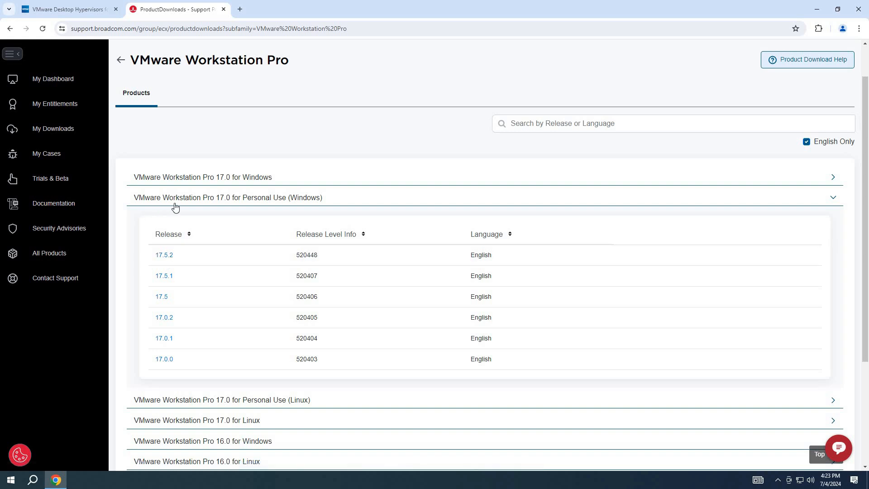
# Open the 17.5.2 release files, accept the Terms and Conditions, and request the Windows download
pyautogui.click(165, 255)
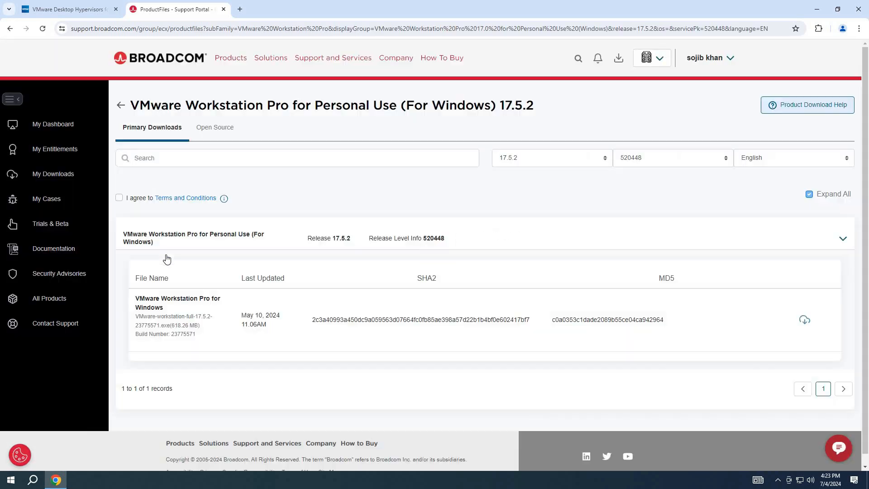
pyautogui.click(119, 198)
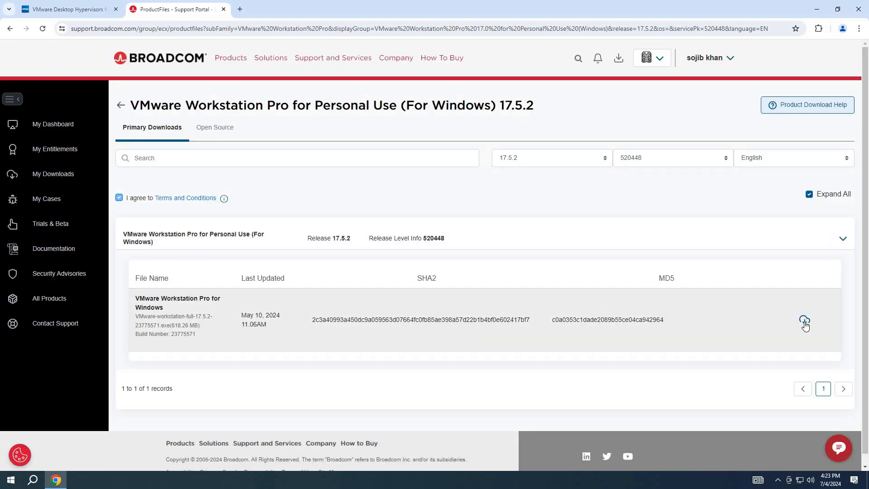
pyautogui.scroll(-1, 804, 324)
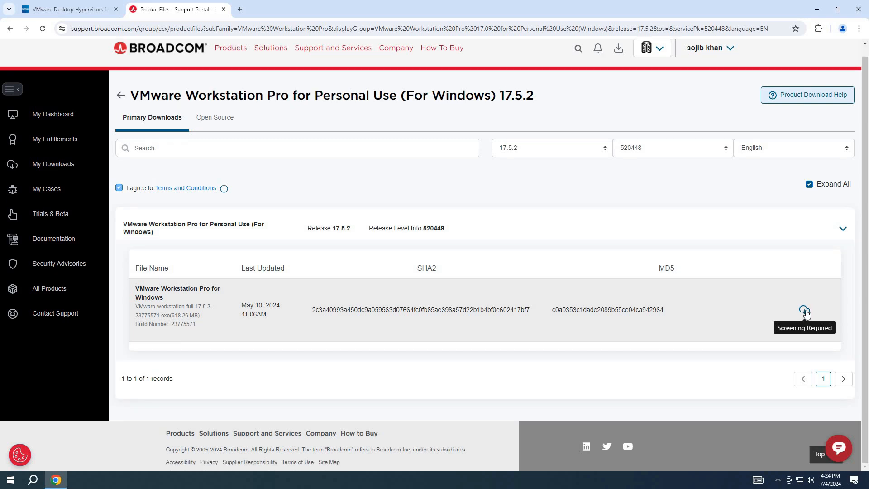
pyautogui.click(805, 310)
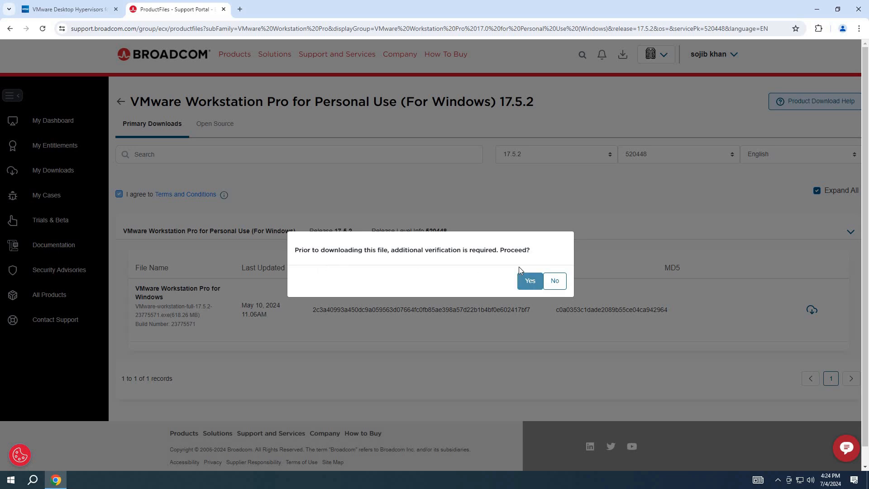
# Fill in the compliance form's address line, city, state and postal code, submit, and decline Chrome's address saving
pyautogui.click(523, 285)
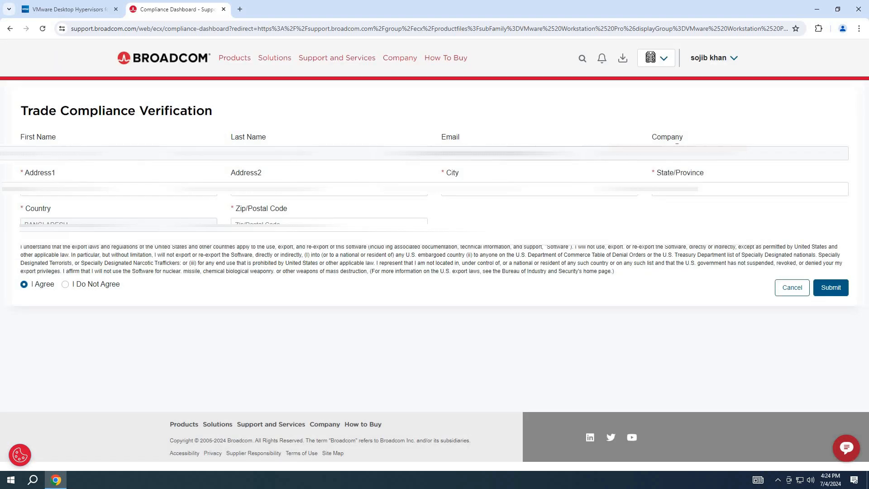
pyautogui.click(144, 189)
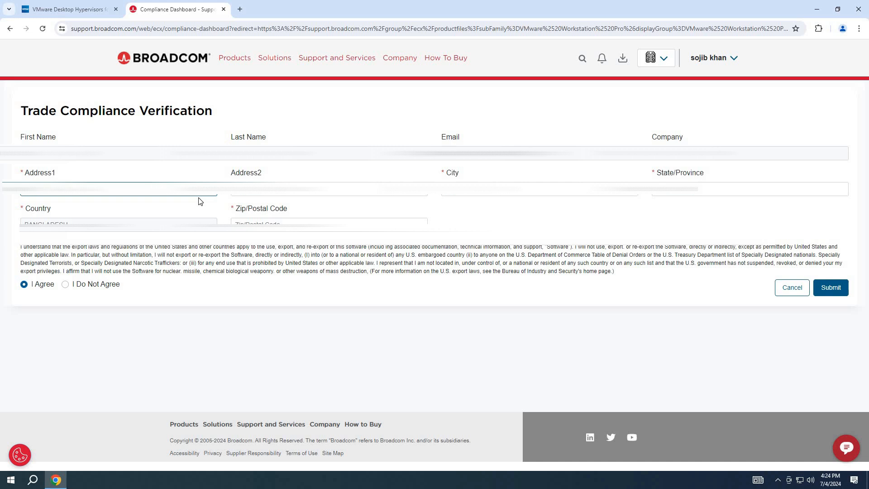
pyautogui.press('Tab')
pyautogui.press('Tab')
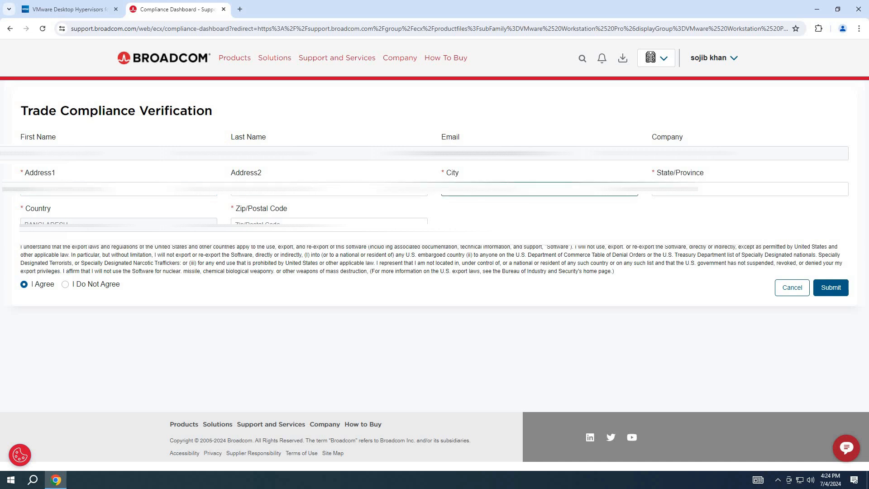
pyautogui.click(704, 188)
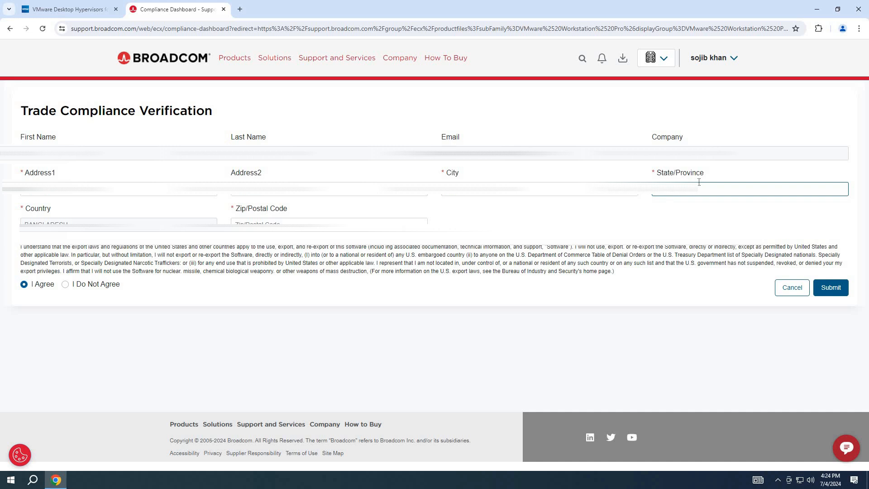
pyautogui.click(235, 224)
pyautogui.write('4')
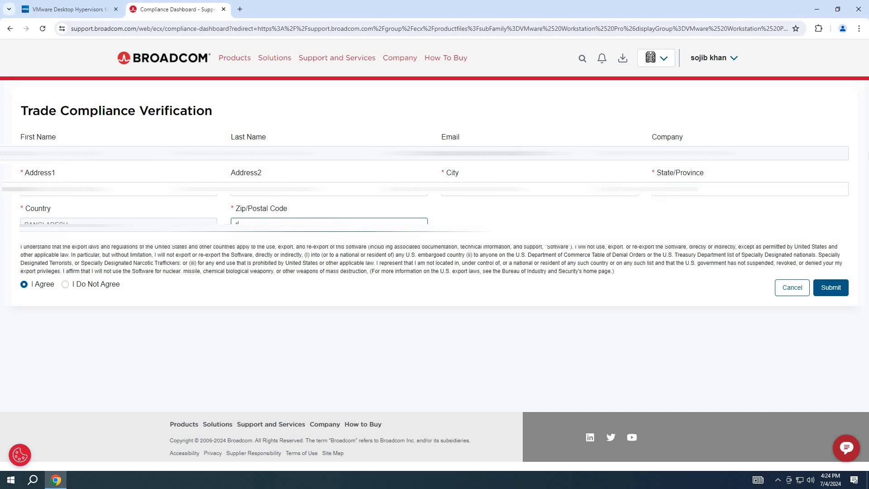
pyautogui.write('000')
pyautogui.click(826, 295)
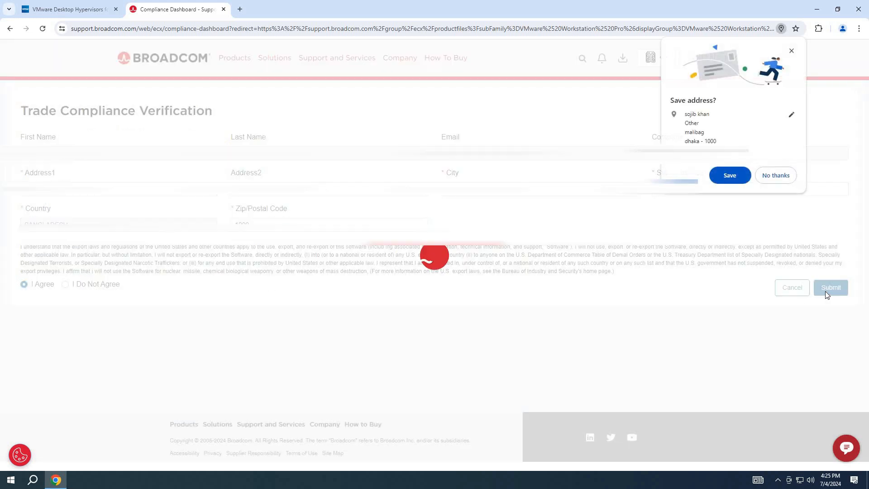
pyautogui.click(776, 176)
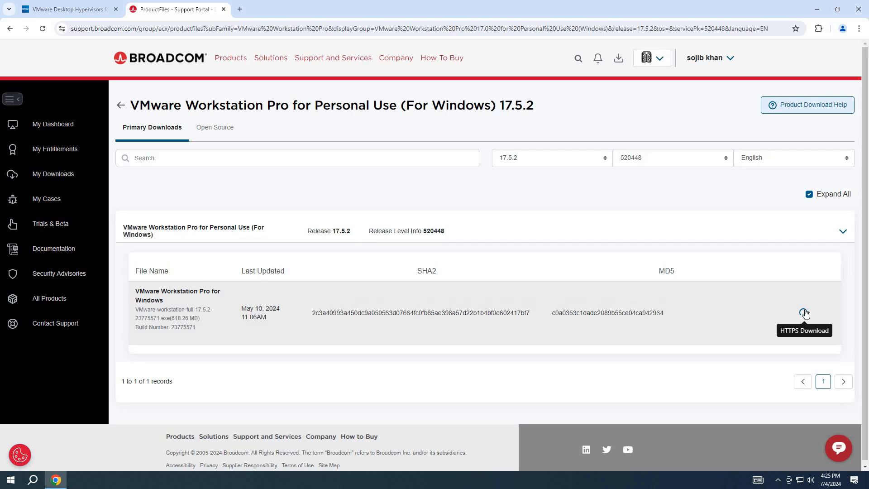
# Download VMware-workstation-full-17.5.2-23775571.exe over HTTPS and confirm in Chrome it is Done
pyautogui.click(805, 312)
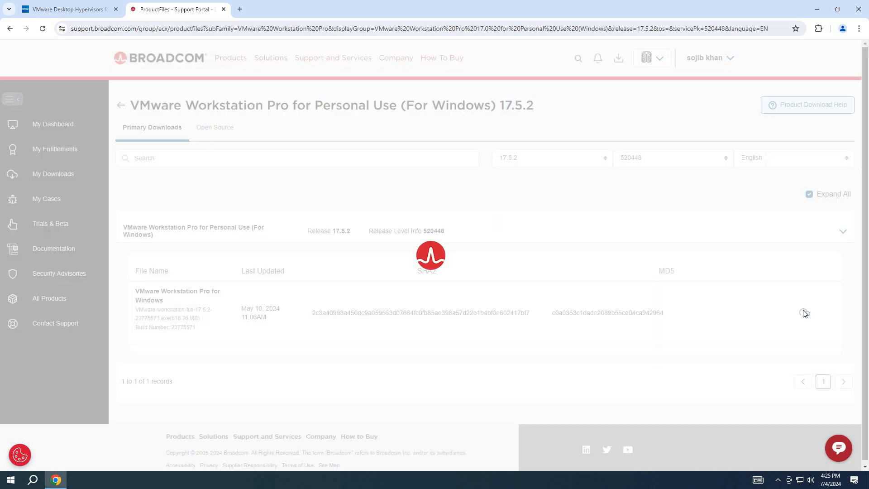
pyautogui.click(826, 29)
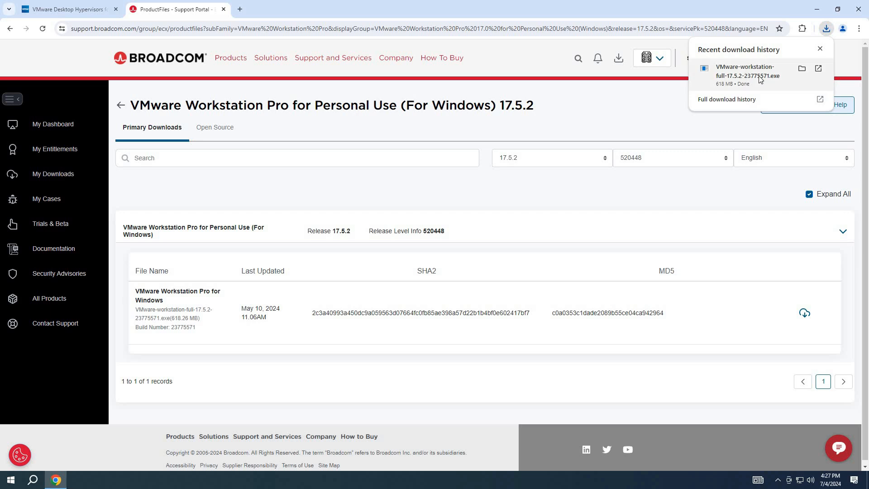
# Minimize Chrome, open Downloads in File Explorer, and run the VMware-workstation-full installer
pyautogui.click(820, 8)
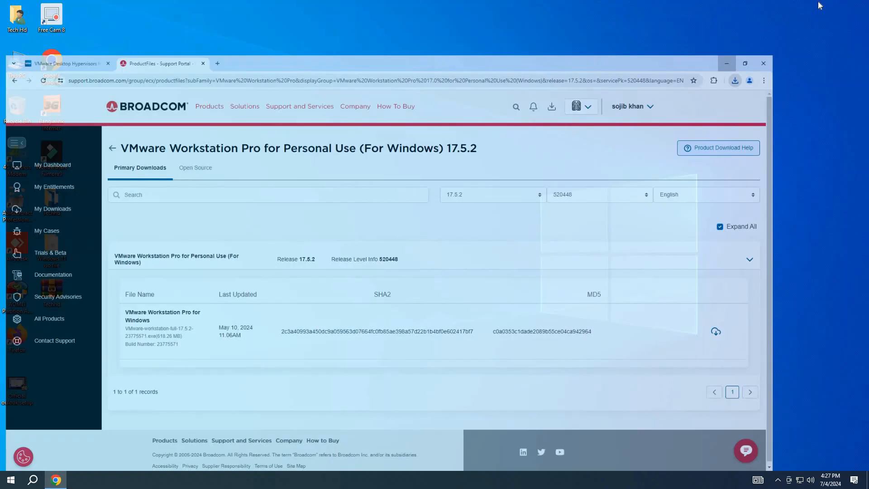
pyautogui.press('super+e')
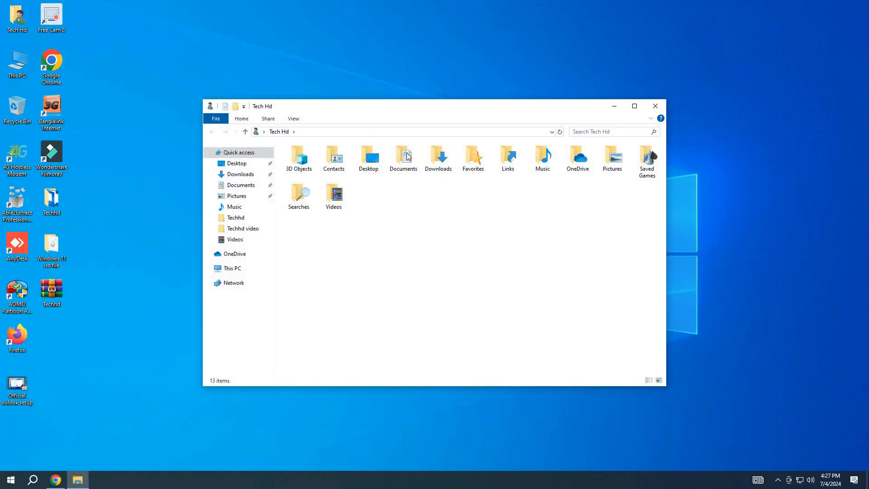
pyautogui.doubleClick(438, 156)
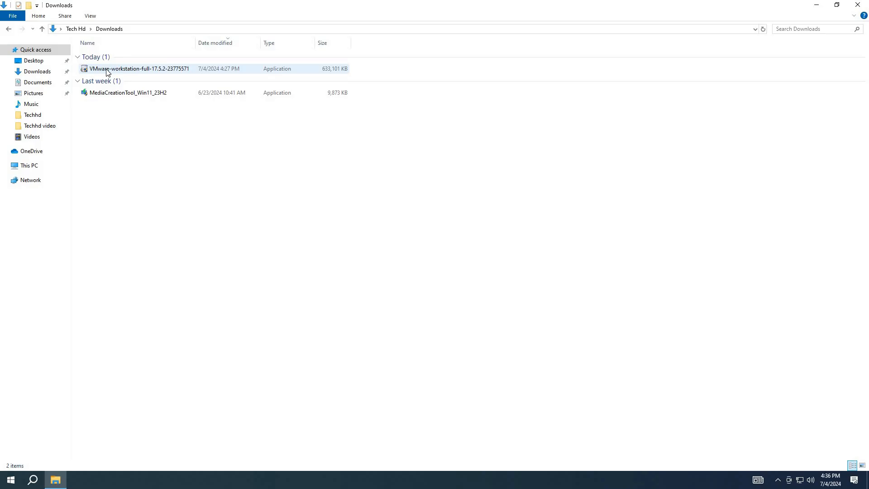
pyautogui.doubleClick(106, 69)
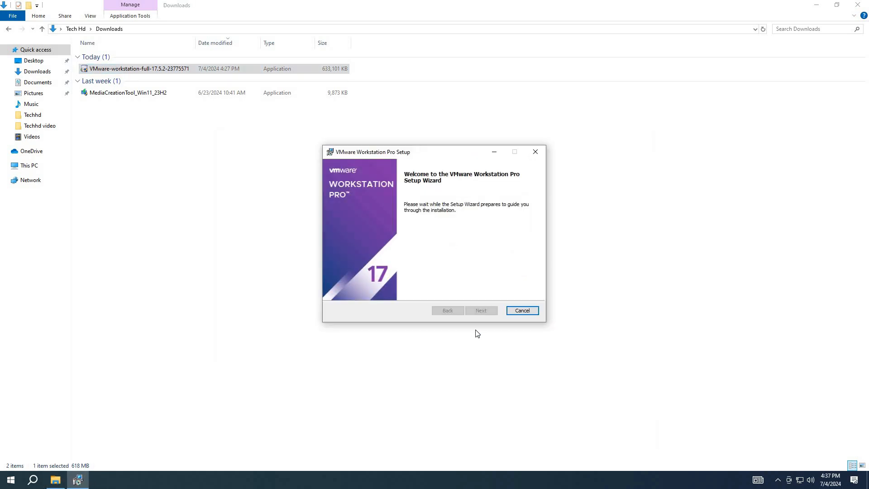
# Accept the license and install Workstation Pro with default location, user experience and shortcut settings
pyautogui.click(481, 310)
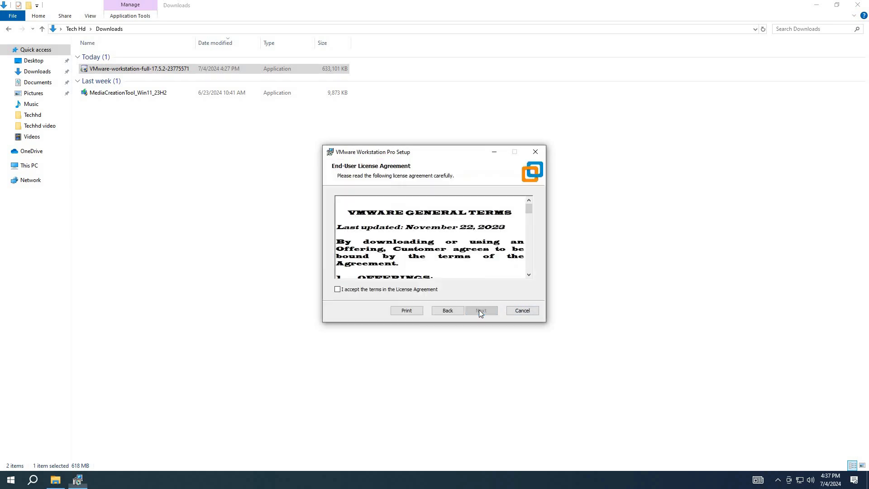
pyautogui.click(376, 291)
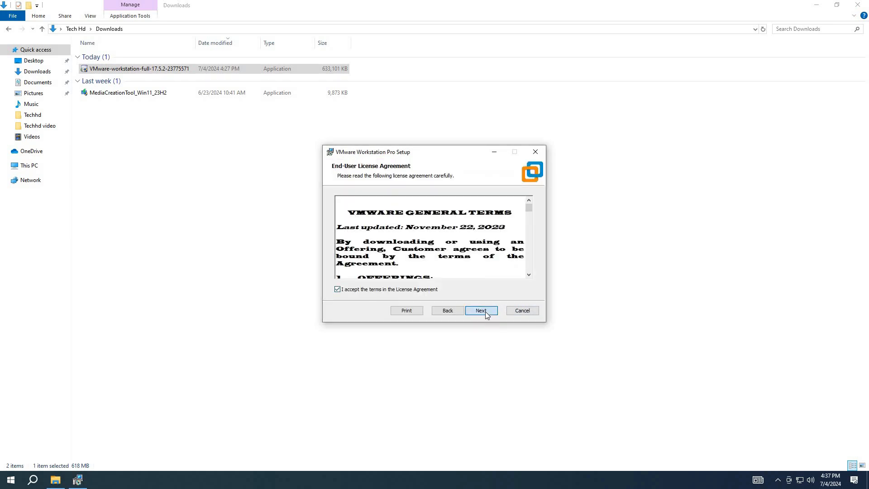
pyautogui.click(481, 311)
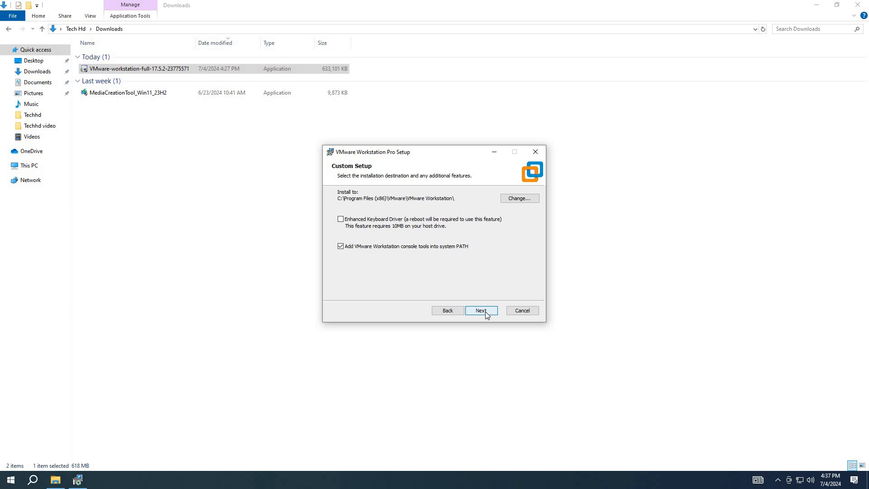
pyautogui.click(485, 313)
pyautogui.click(484, 311)
pyautogui.click(483, 312)
pyautogui.click(484, 311)
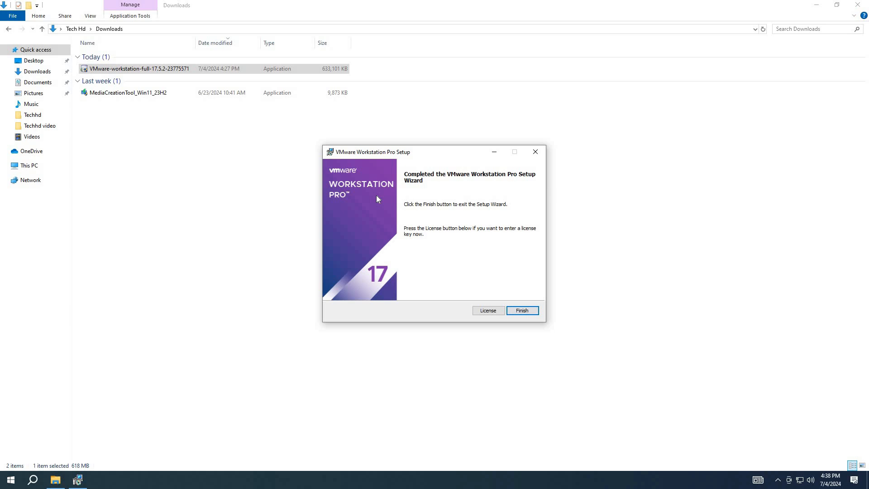
# Finish the setup wizard, minimize File Explorer, and refresh the desktop
pyautogui.click(522, 310)
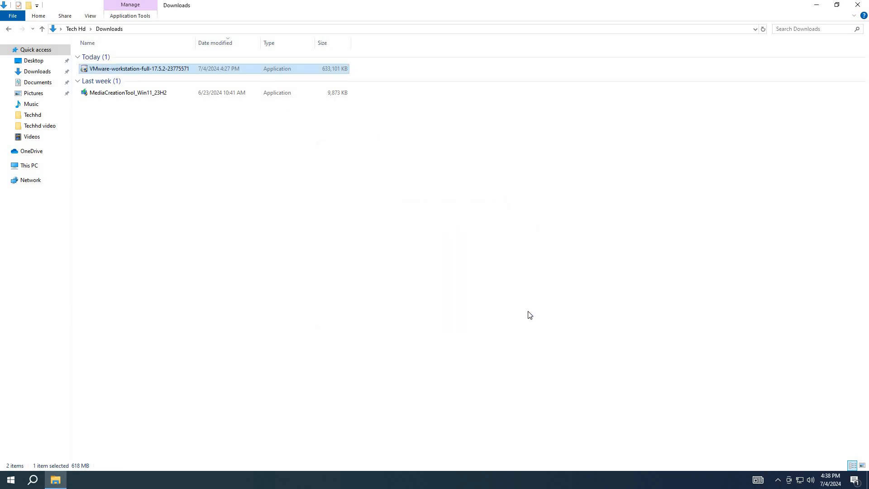
pyautogui.click(813, 5)
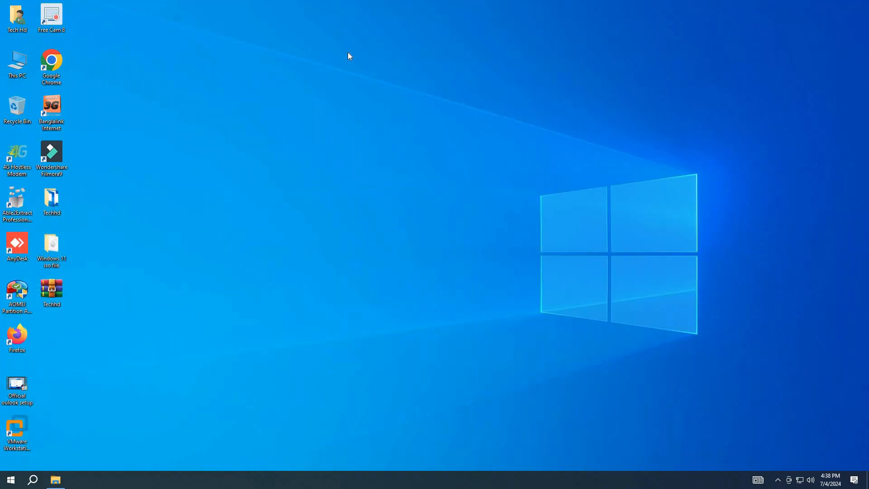
pyautogui.rightClick(267, 134)
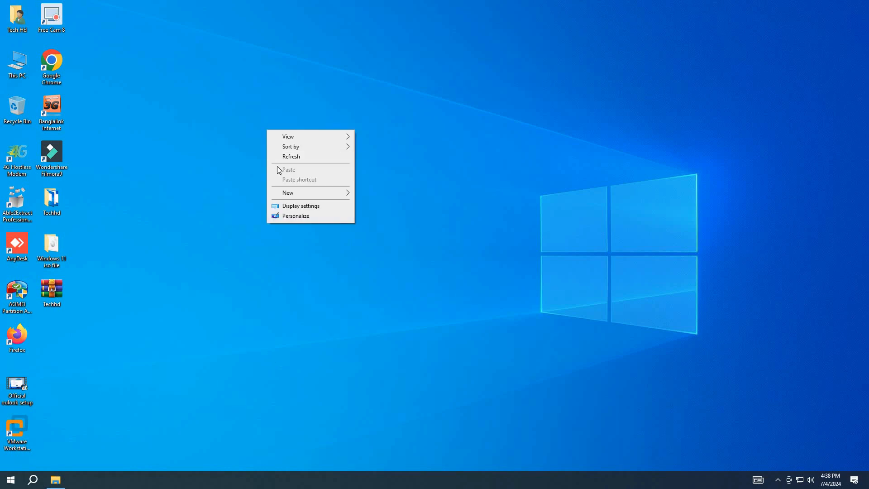
pyautogui.click(284, 157)
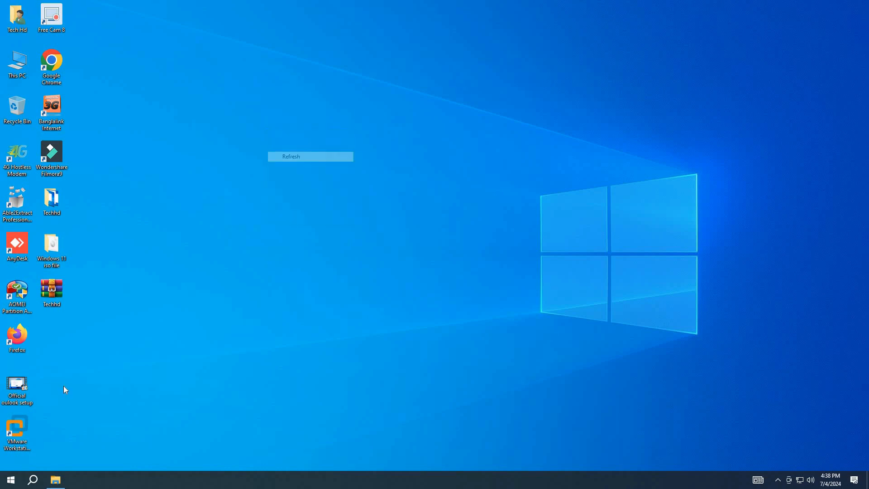
# Launch VMware Workstation from its desktop shortcut and choose 'Use for Personal Use' to reach Home
pyautogui.doubleClick(15, 427)
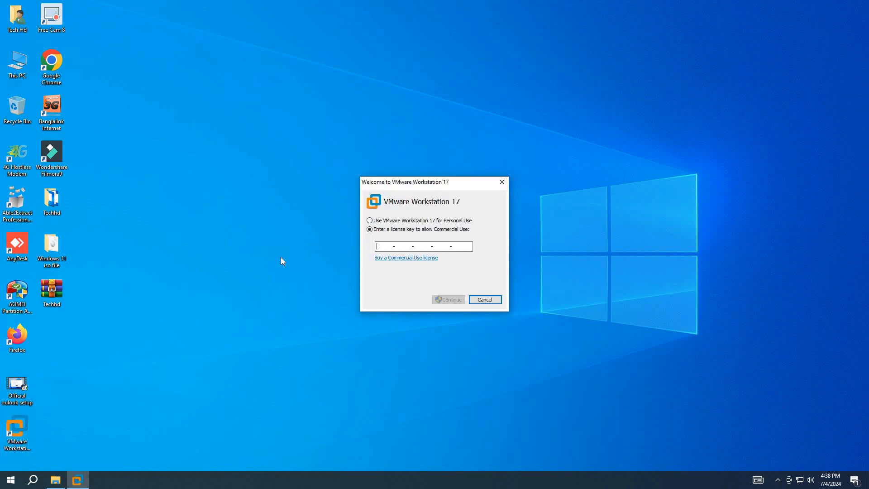
pyautogui.click(381, 221)
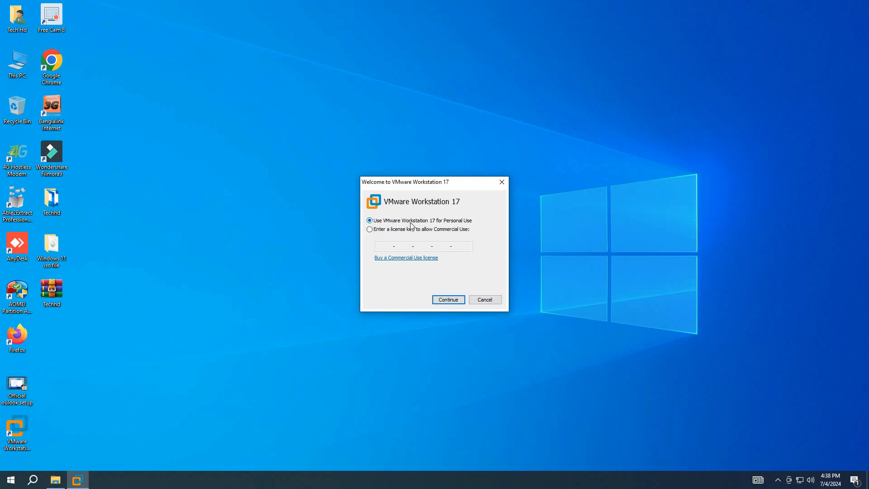
pyautogui.click(456, 300)
pyautogui.click(456, 300)
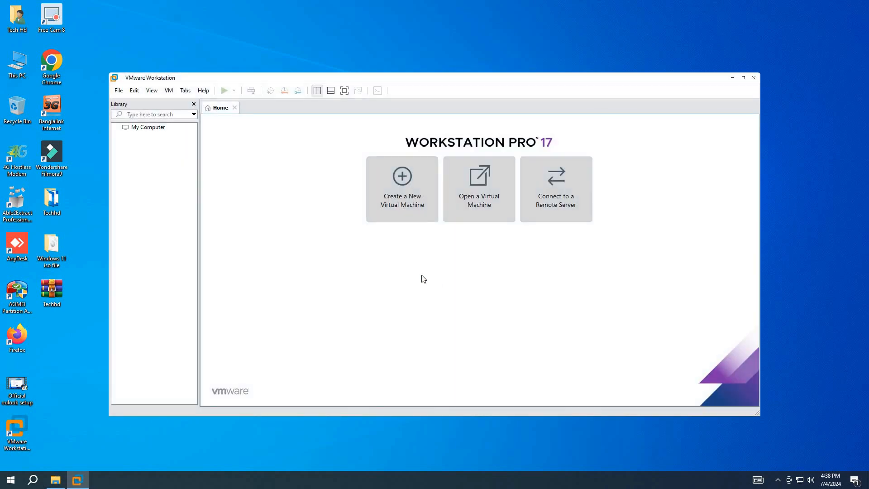